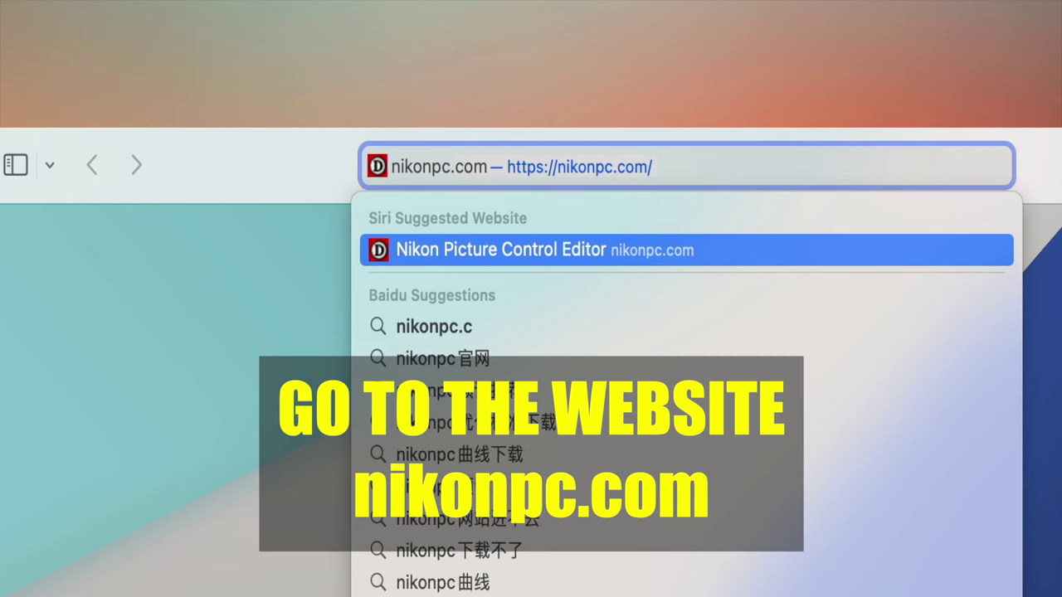
Load the nikonpc.com site and look through its list of picture controls
key(Return)
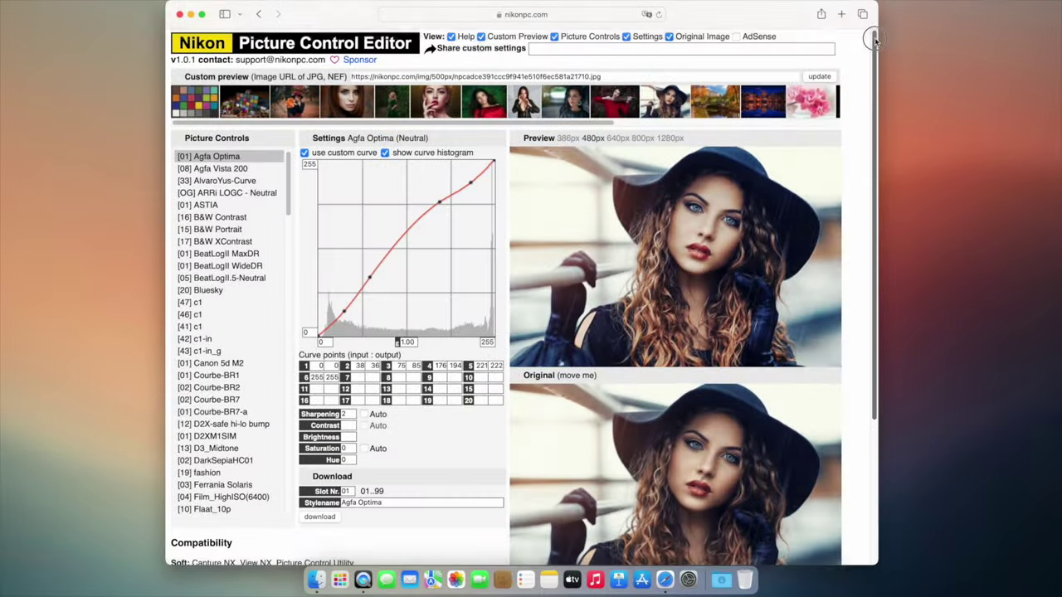
mouse_move(873, 45)
mouse_down()
mouse_move(869, 189)
mouse_move(875, 38)
mouse_up()
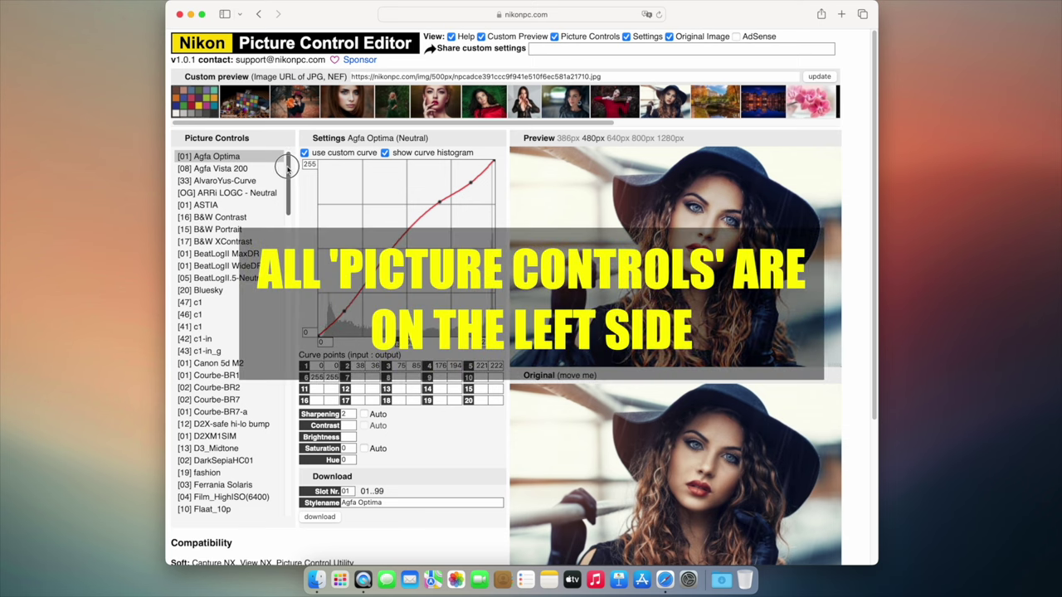
drag(287, 169, 300, 383)
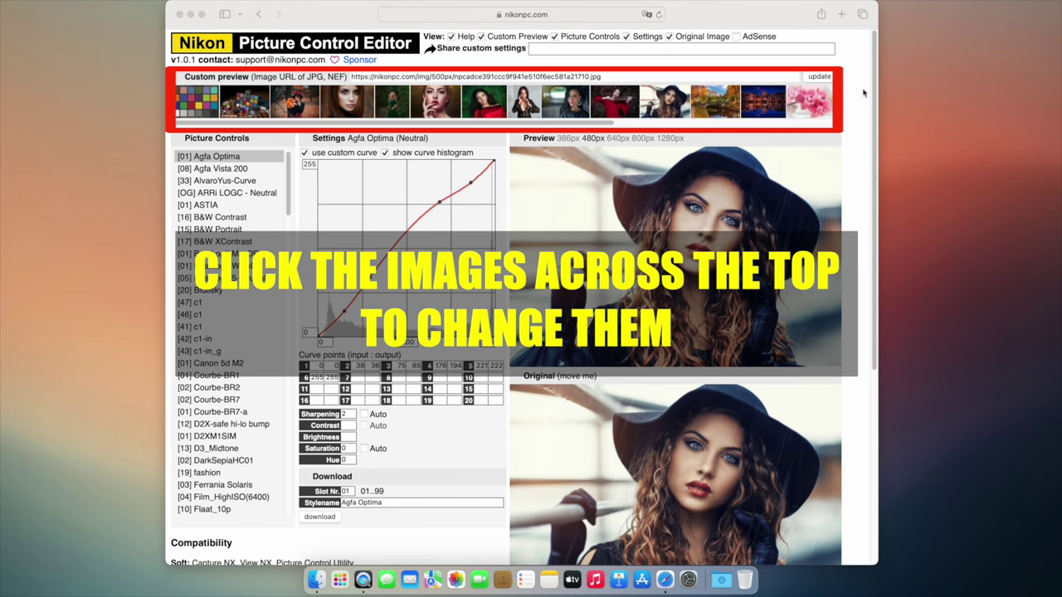
Preview the autumn park, woman in red and pink orchid samples, ending on the dark-haired woman with the hoop earring
click(712, 103)
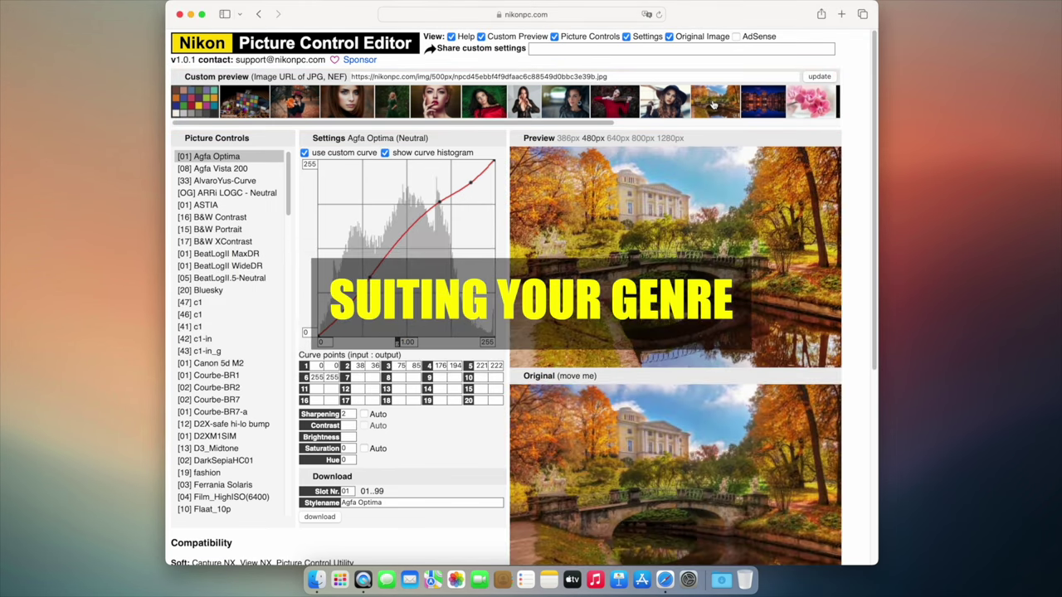
click(482, 105)
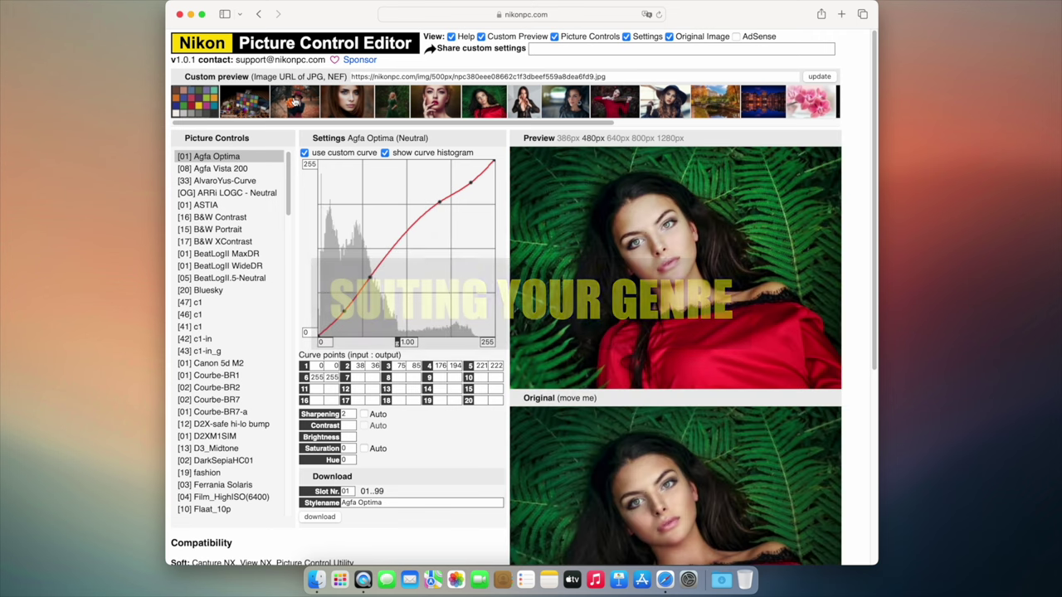
click(818, 98)
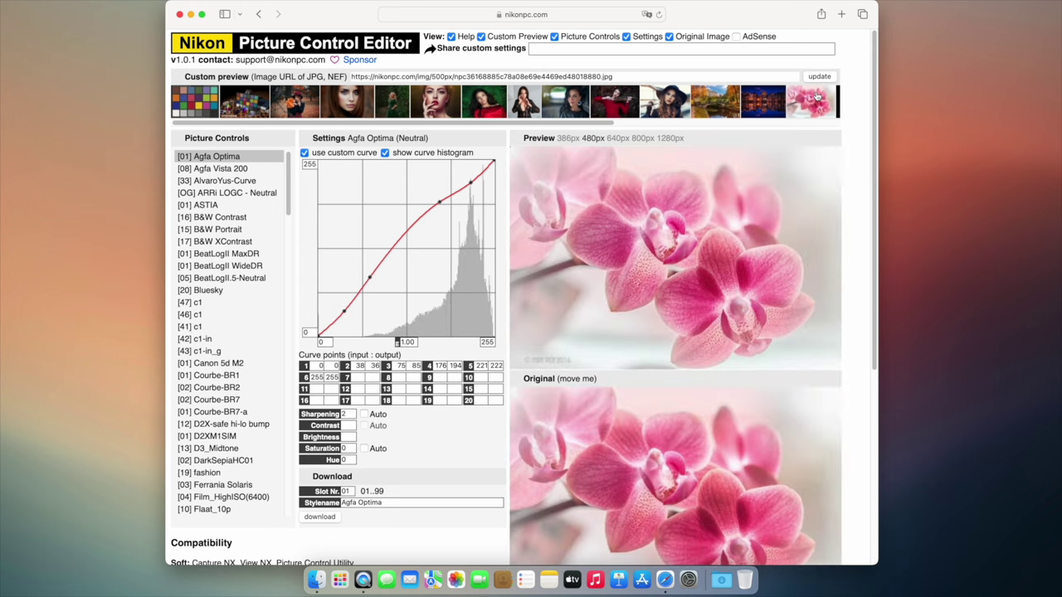
click(563, 103)
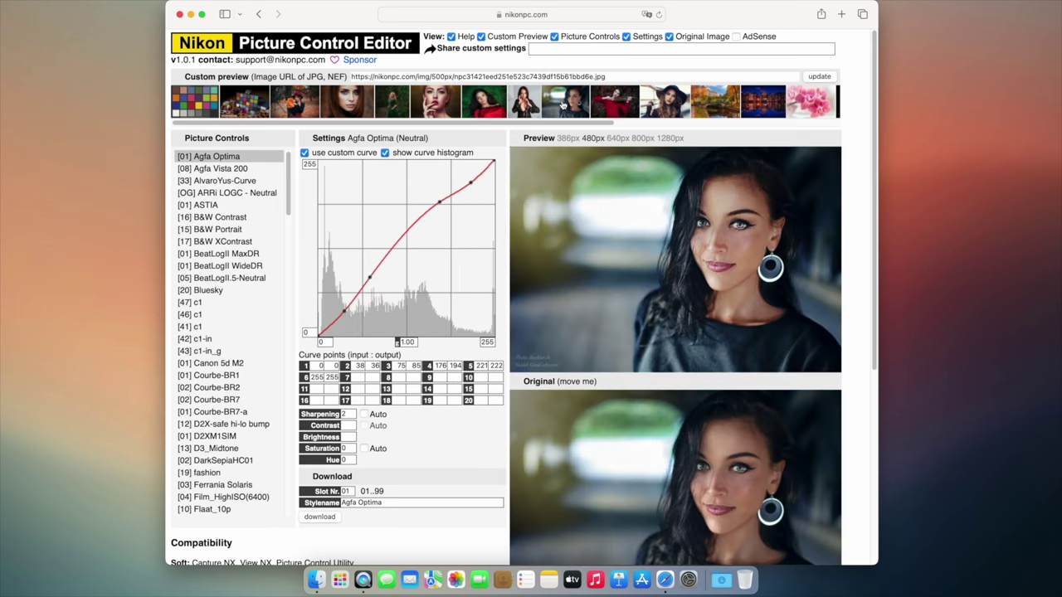
click(1005, 202)
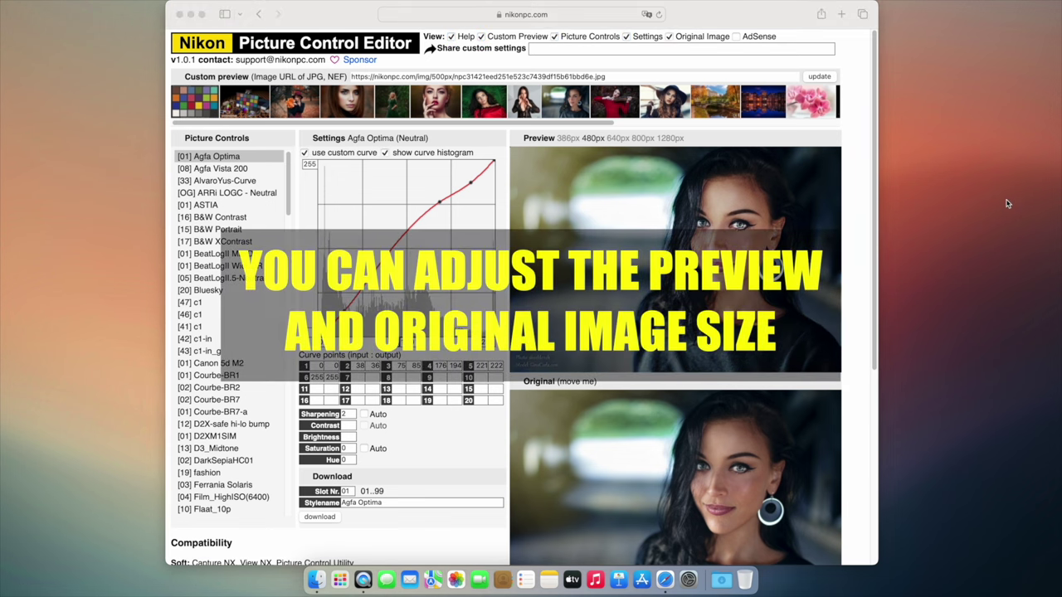
Set the preview size to 386px and try moving the original image over the preview for comparison
click(568, 139)
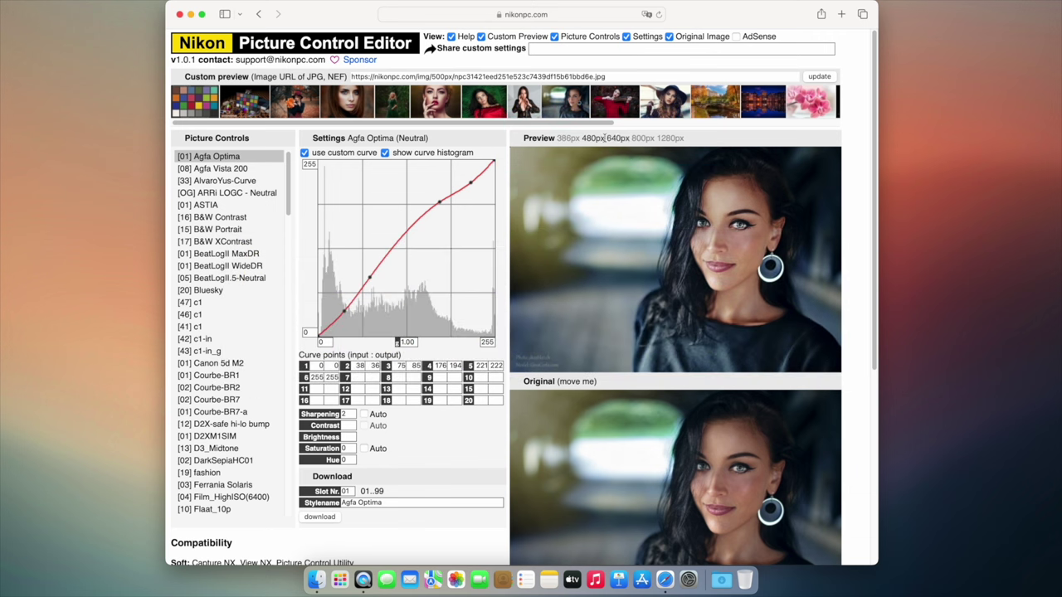
click(567, 138)
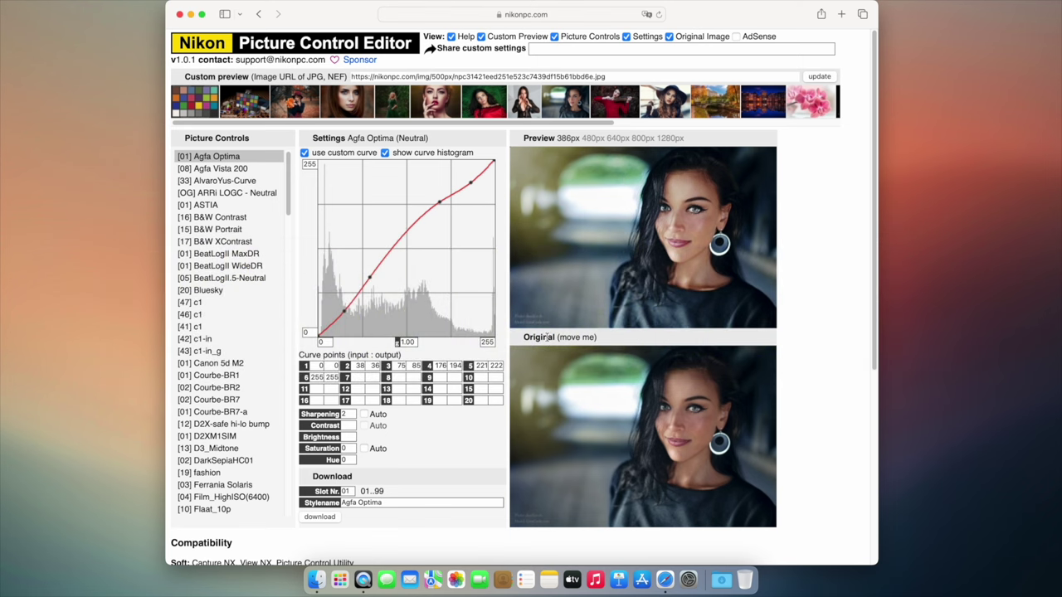
drag(548, 337, 572, 298)
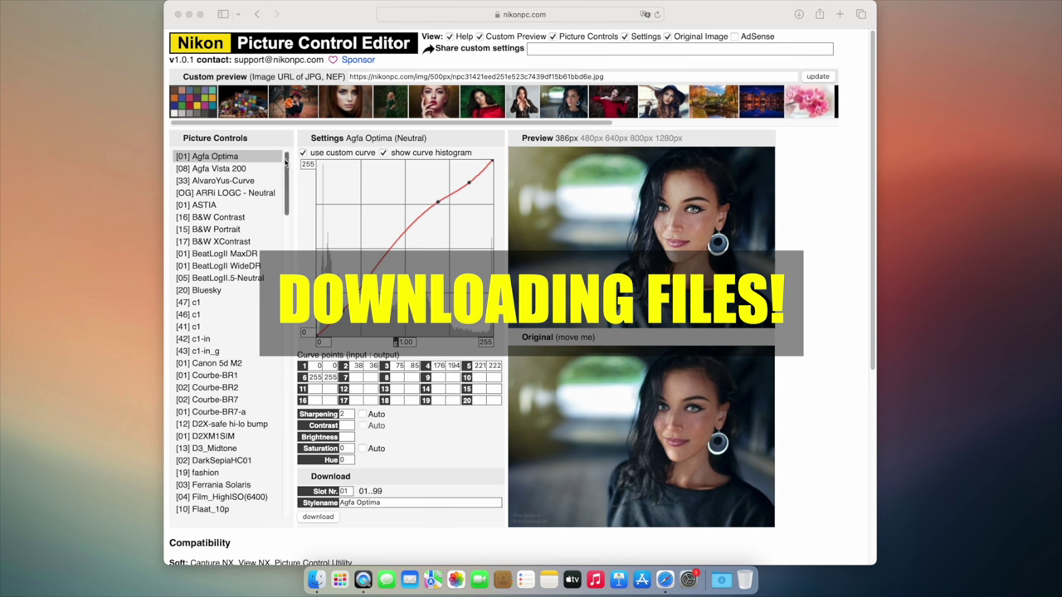
Select the Canon 5d M2 picture control and set its style name to "Canon 5d M2 (OG)"
drag(287, 163, 285, 192)
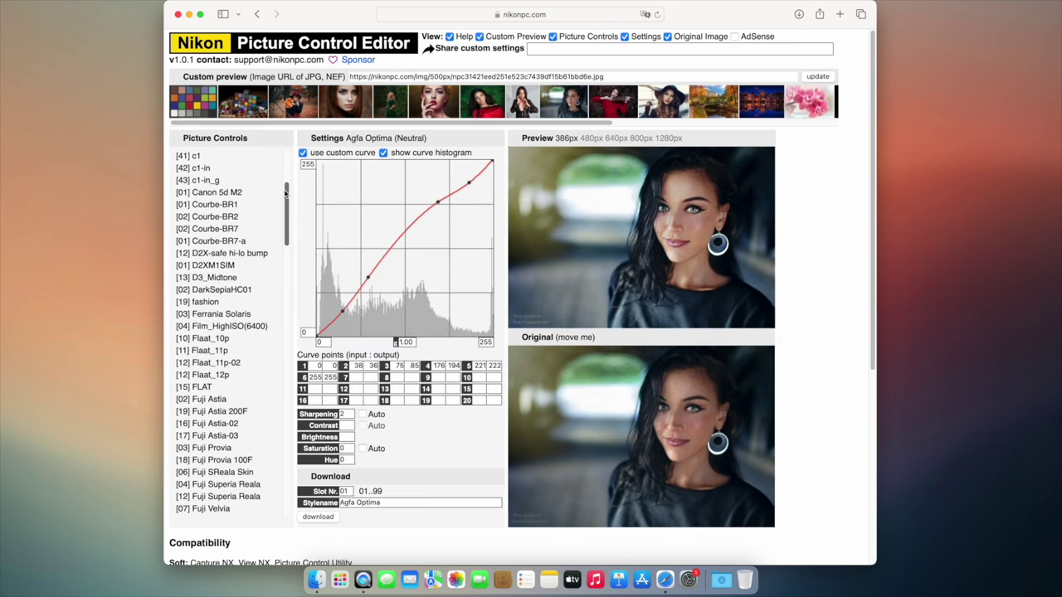
click(225, 192)
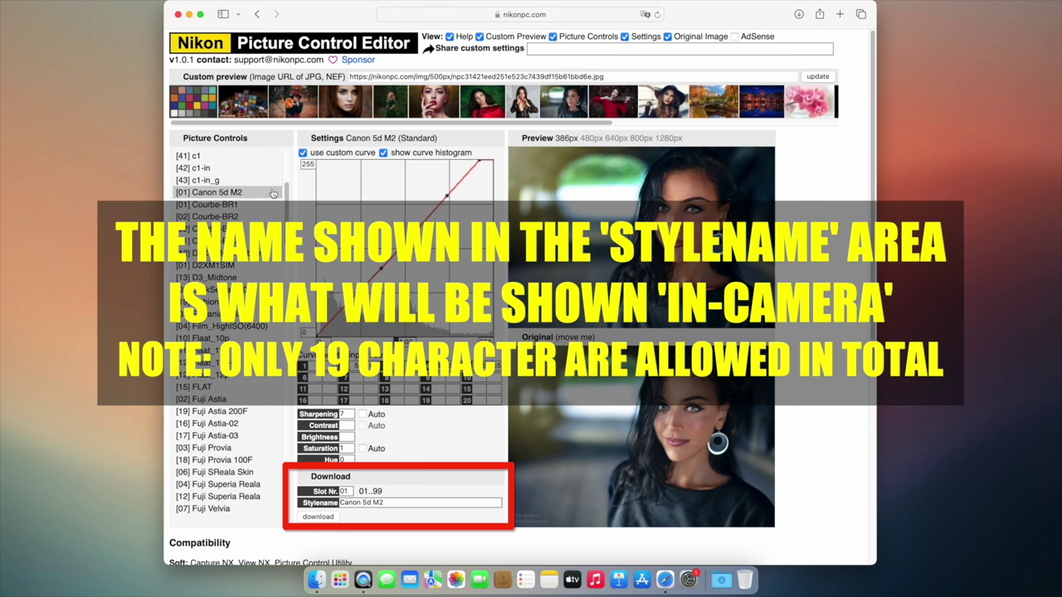
click(404, 503)
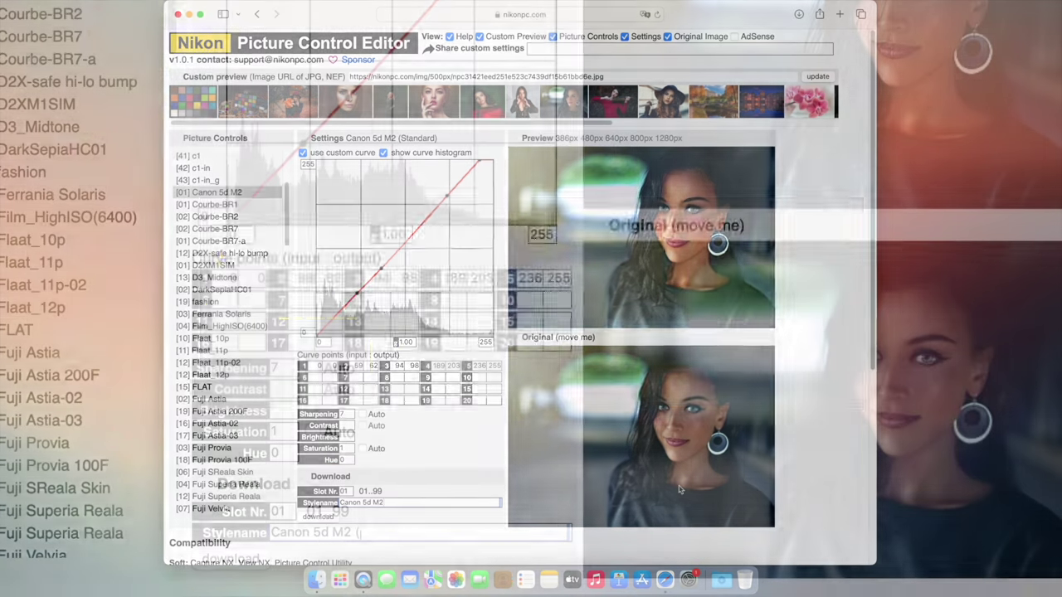
text((OG)
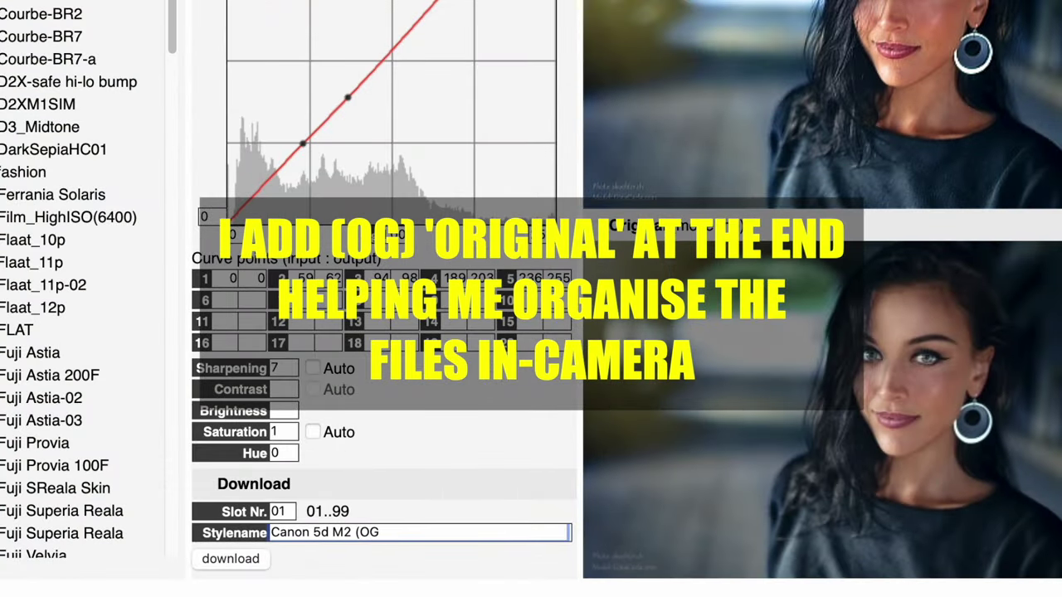
text())
Download the picture control for slot 01 and select PICCON01.NCP in the Downloads folder in Finder
double_click(288, 512)
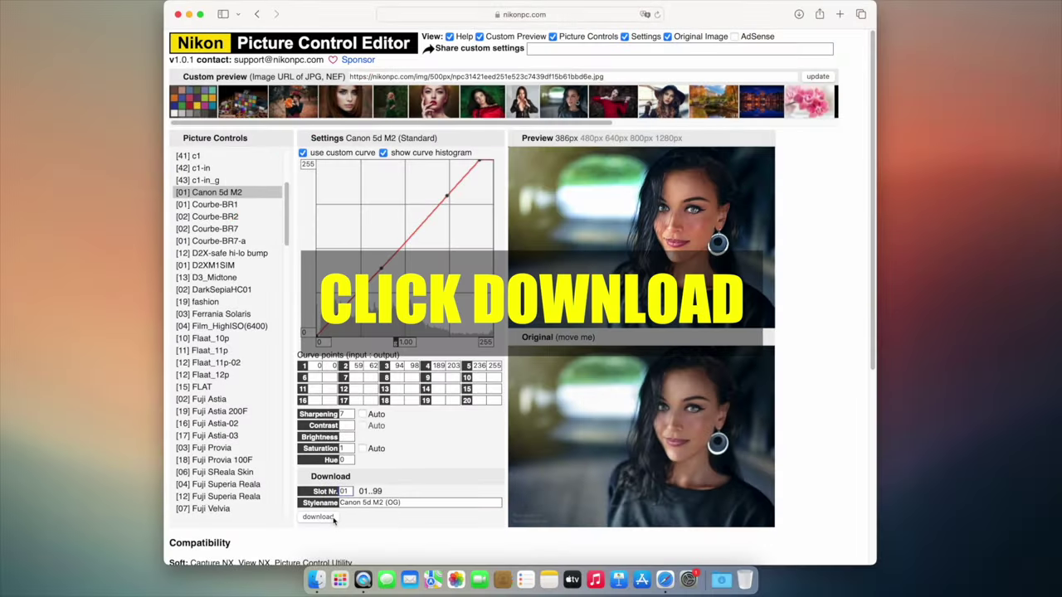
click(332, 517)
click(721, 582)
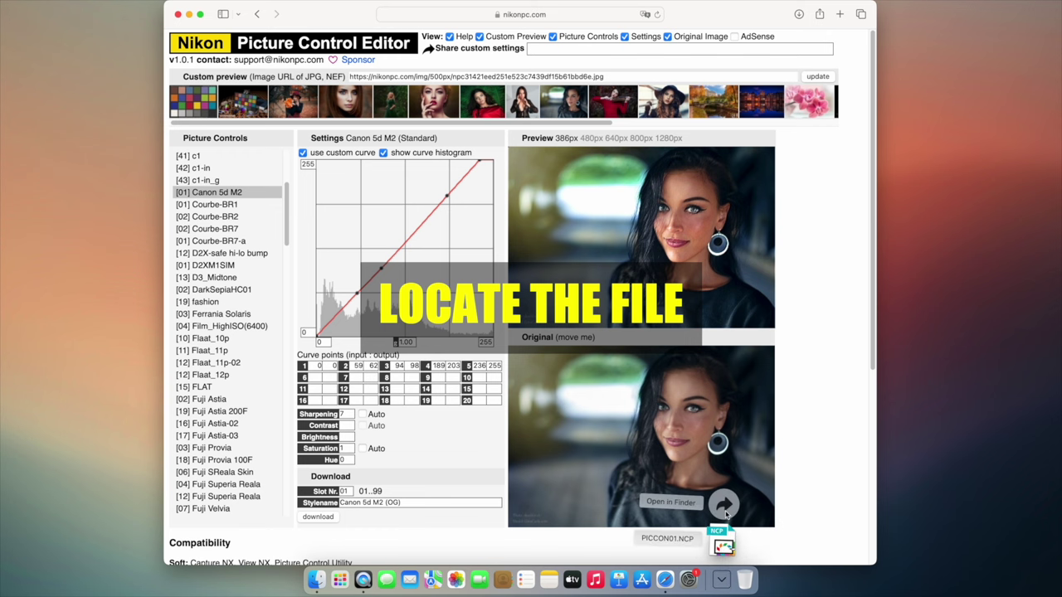
click(725, 505)
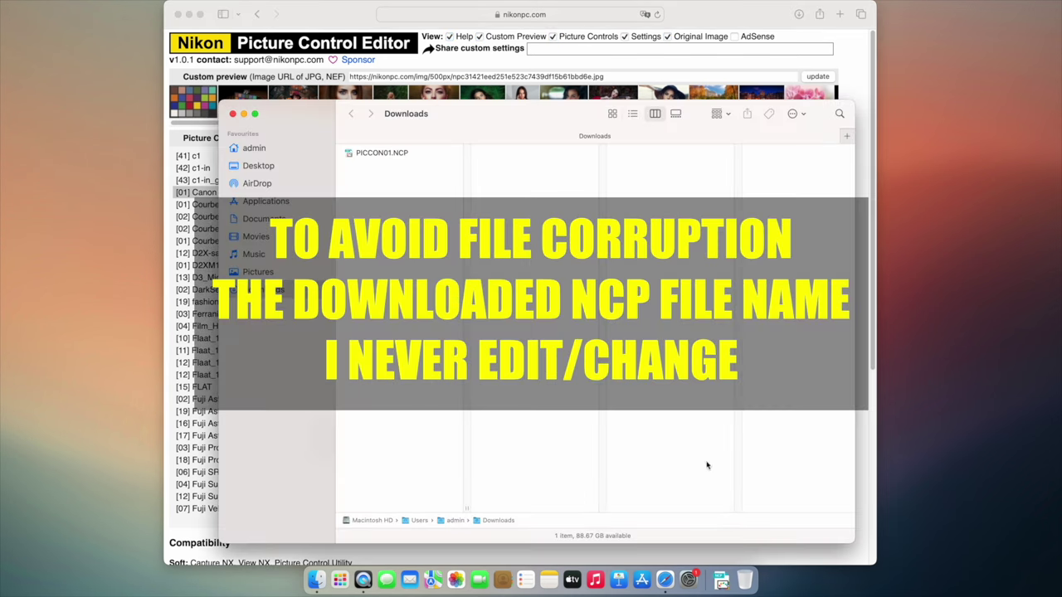
click(386, 154)
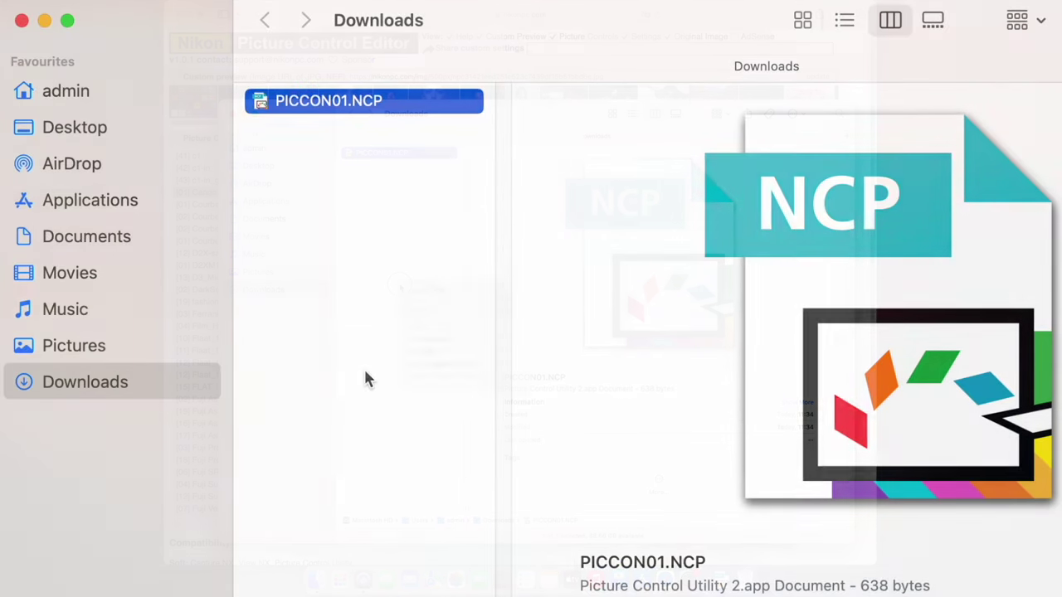
Create a folder named "Canon 5D M2" in Downloads
right_click(400, 287)
click(389, 385)
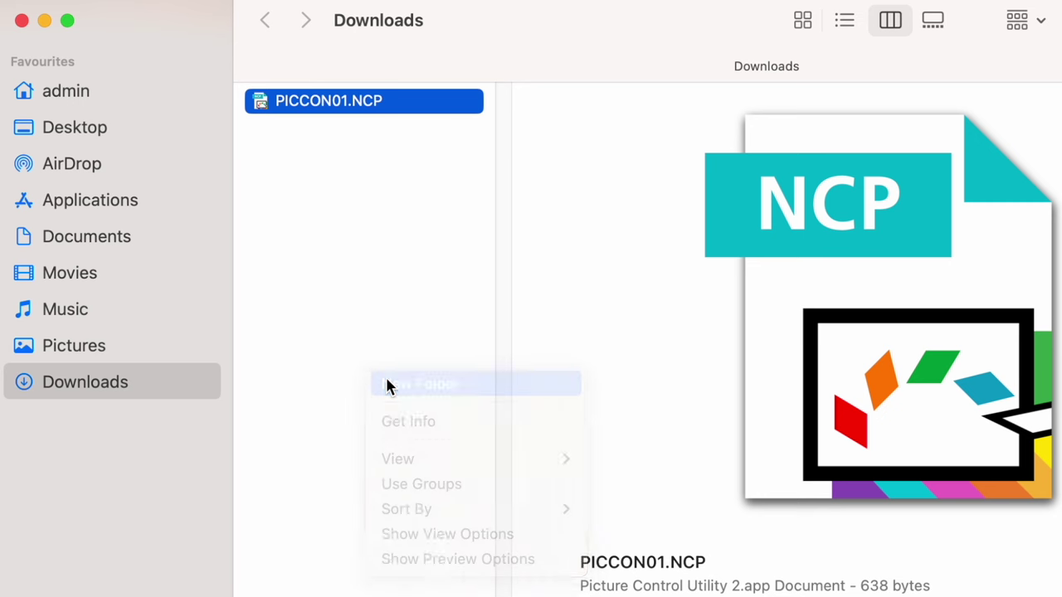
text(Canon 5D M2)
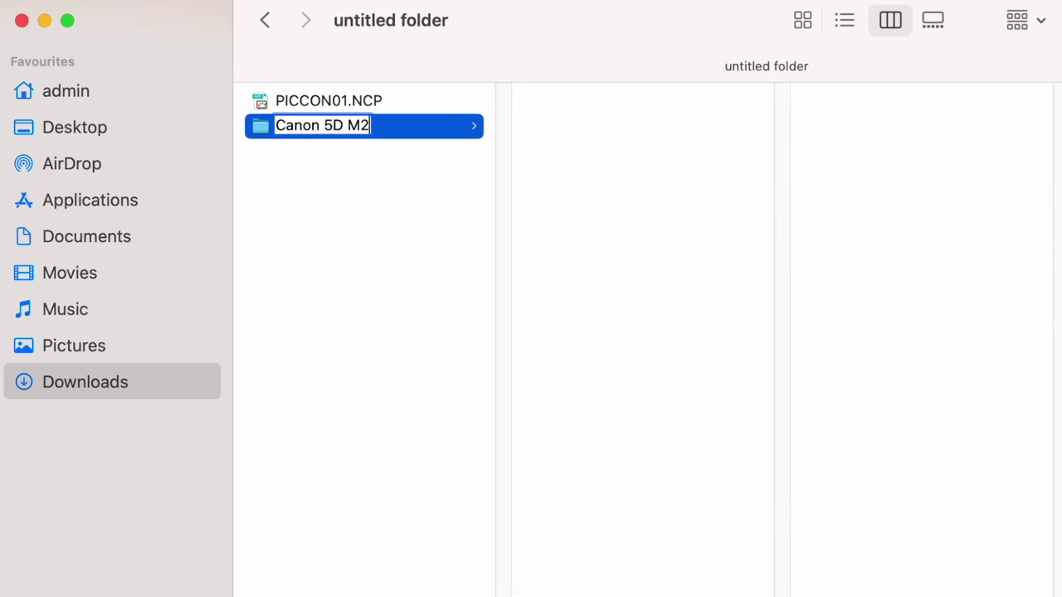
key(Return)
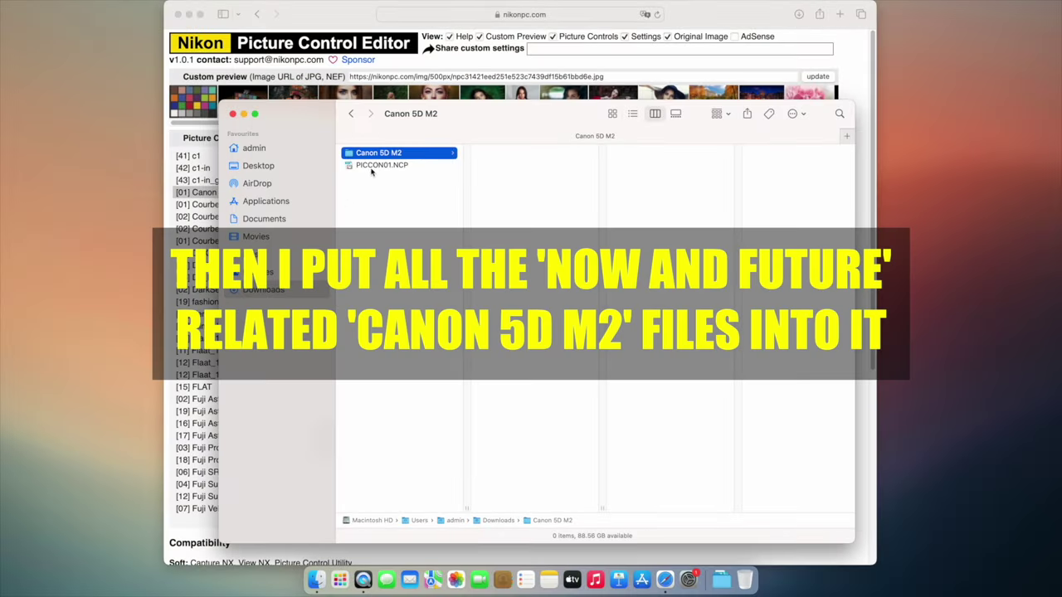
Move PICCON01.NCP into the Canon 5D M2 folder and check the folder's contents
click(373, 165)
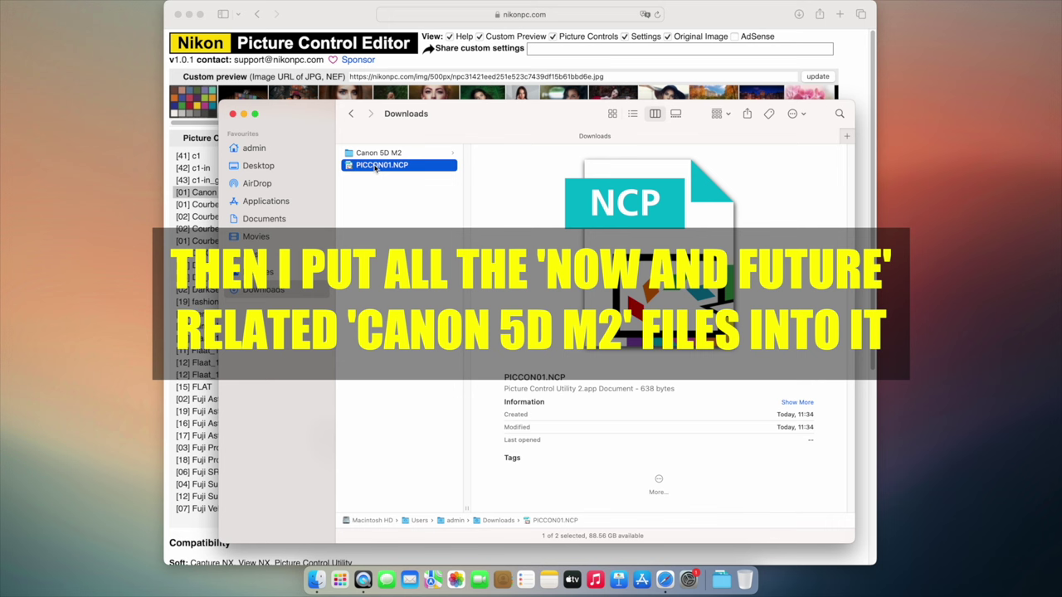
drag(375, 167, 383, 157)
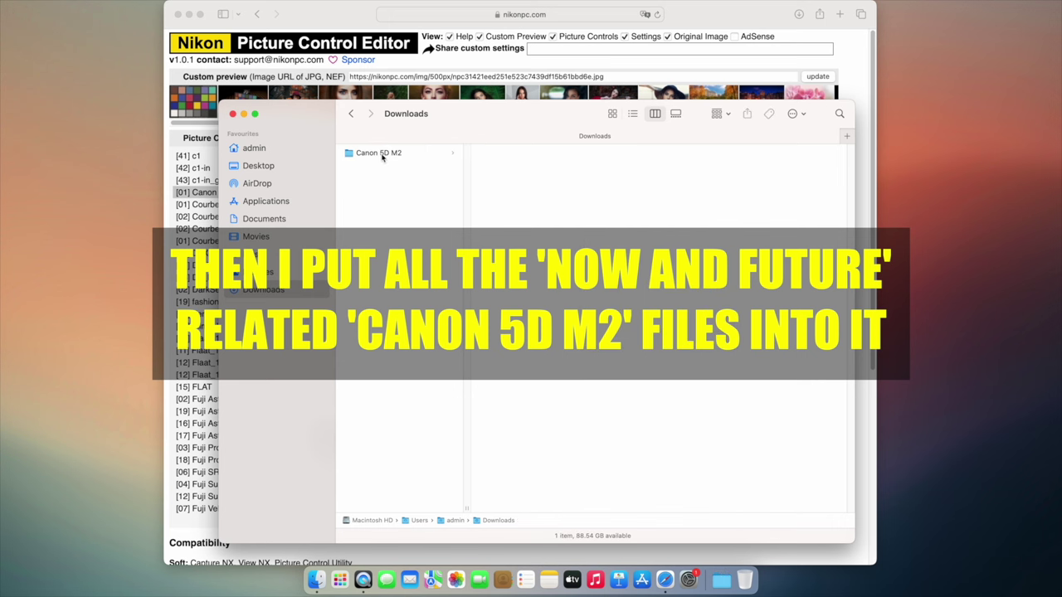
click(382, 154)
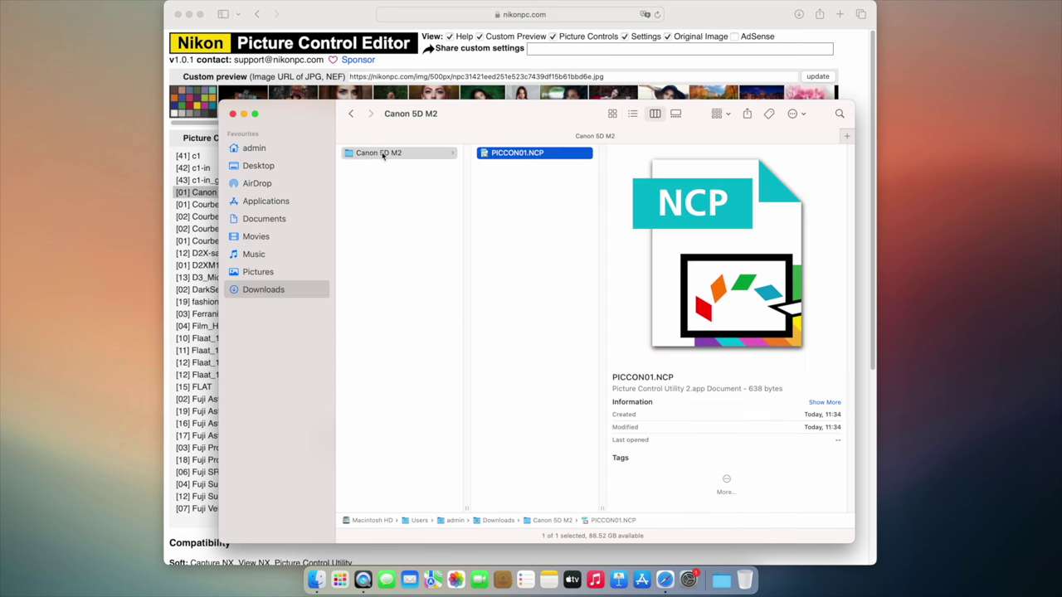
click(536, 197)
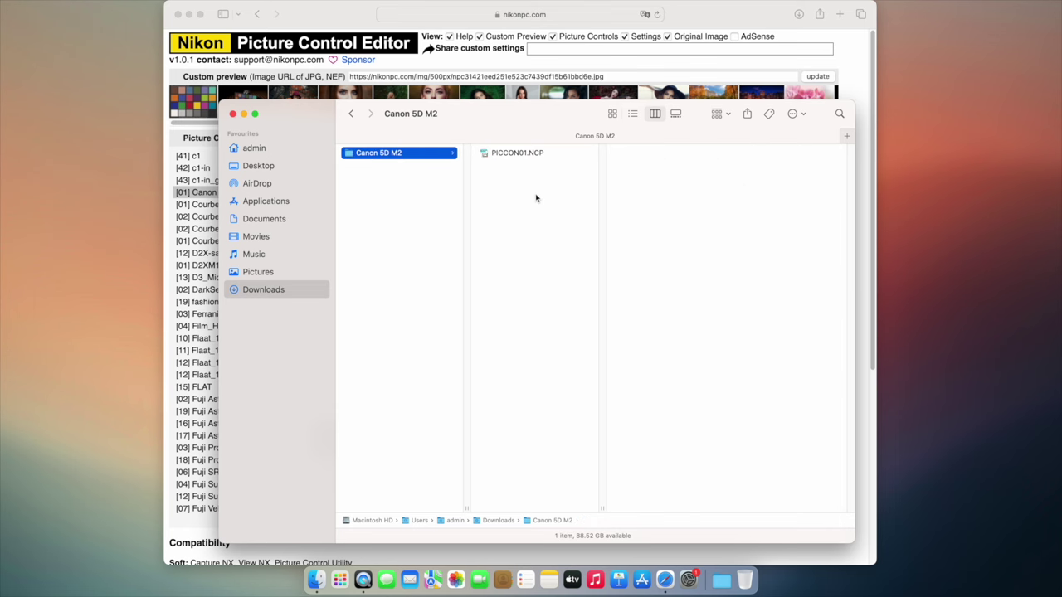
click(431, 252)
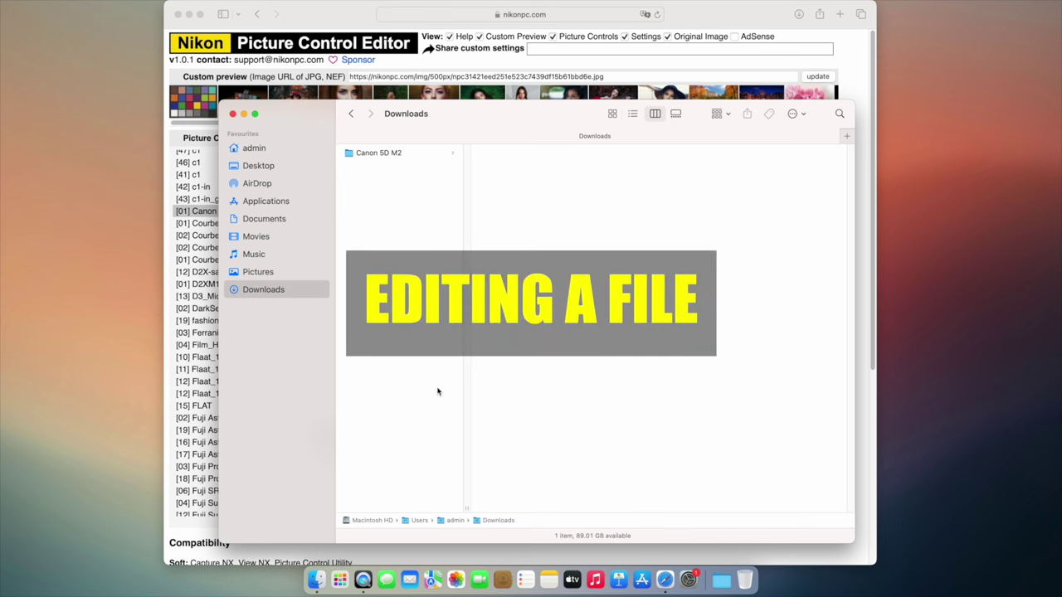
Minimise the Downloads window and reshape the Canon 5d M2 curve with points at about 49:54, 94:110 and 202:210
click(244, 114)
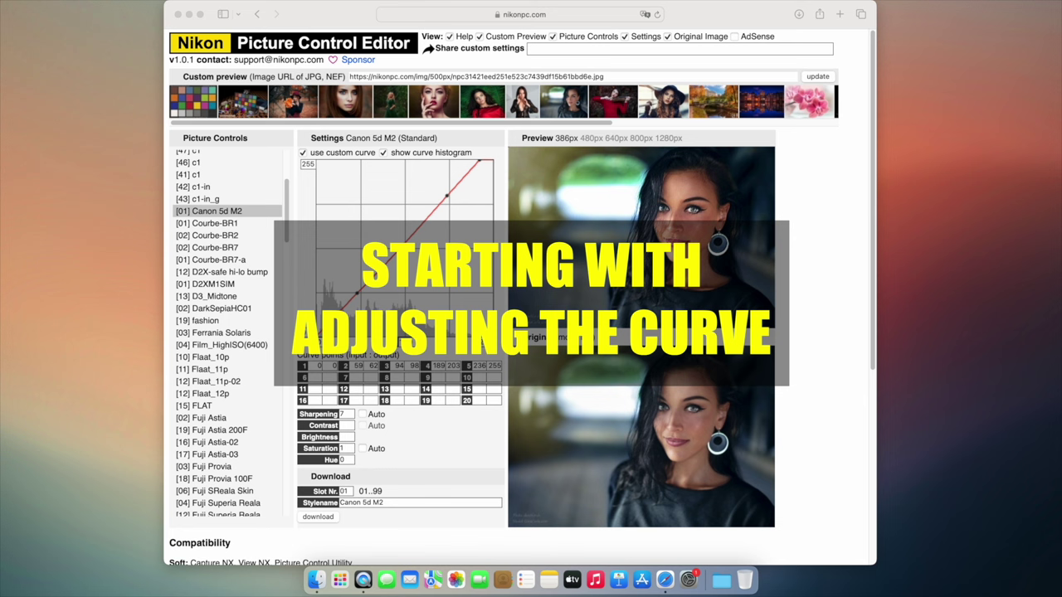
click(389, 265)
drag(386, 267, 381, 262)
drag(447, 196, 455, 190)
drag(357, 293, 350, 300)
Set the picture control's sharpening to 6 and its saturation to 0
click(346, 413)
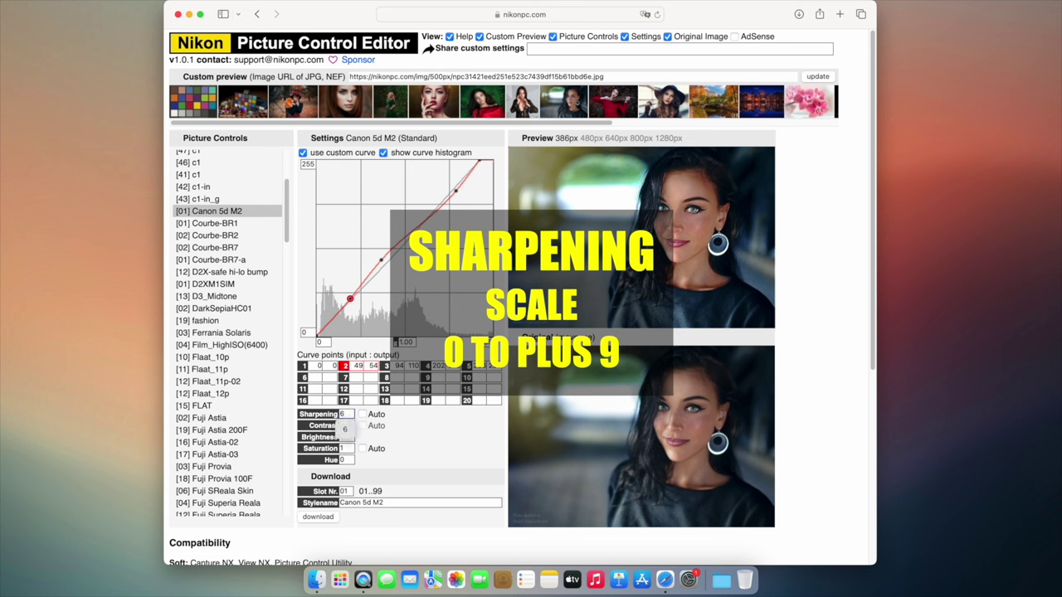
click(350, 449)
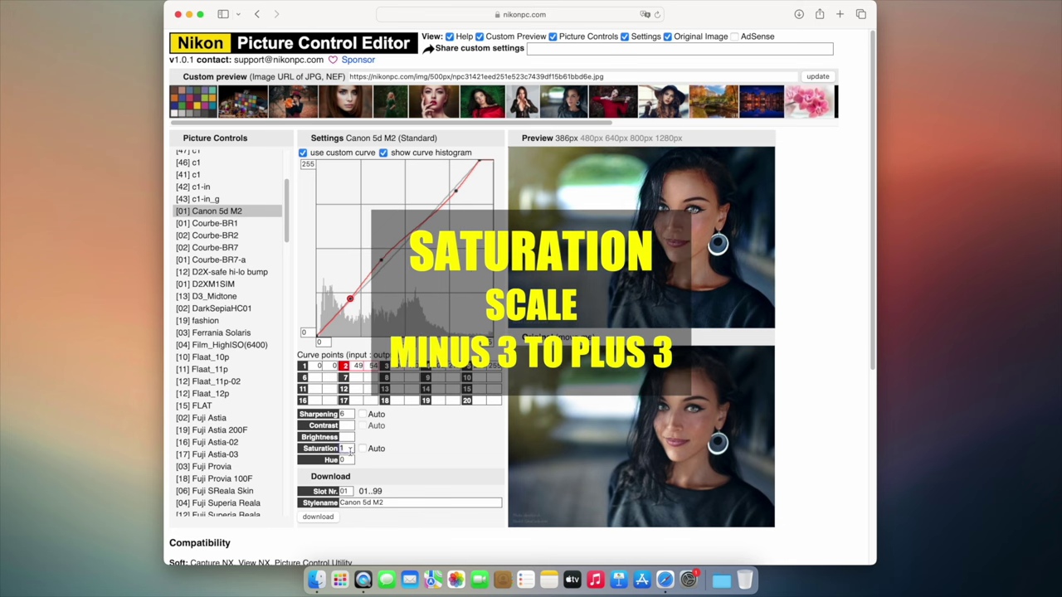
key(Down)
key(Tab)
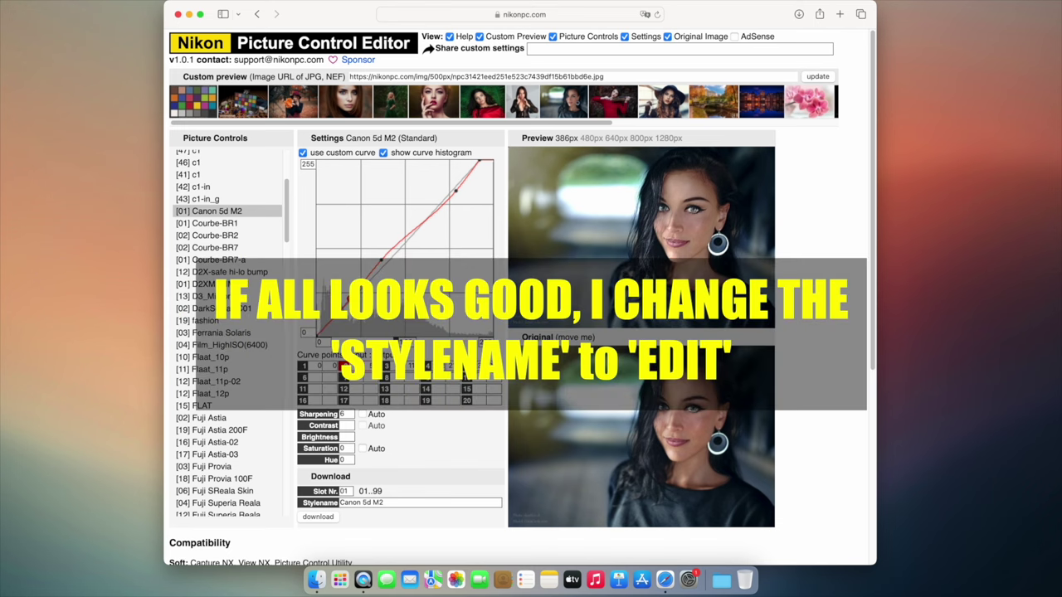
Set the style name to "Canon 5d M2 (EDIT)" and the slot number to 02
click(391, 503)
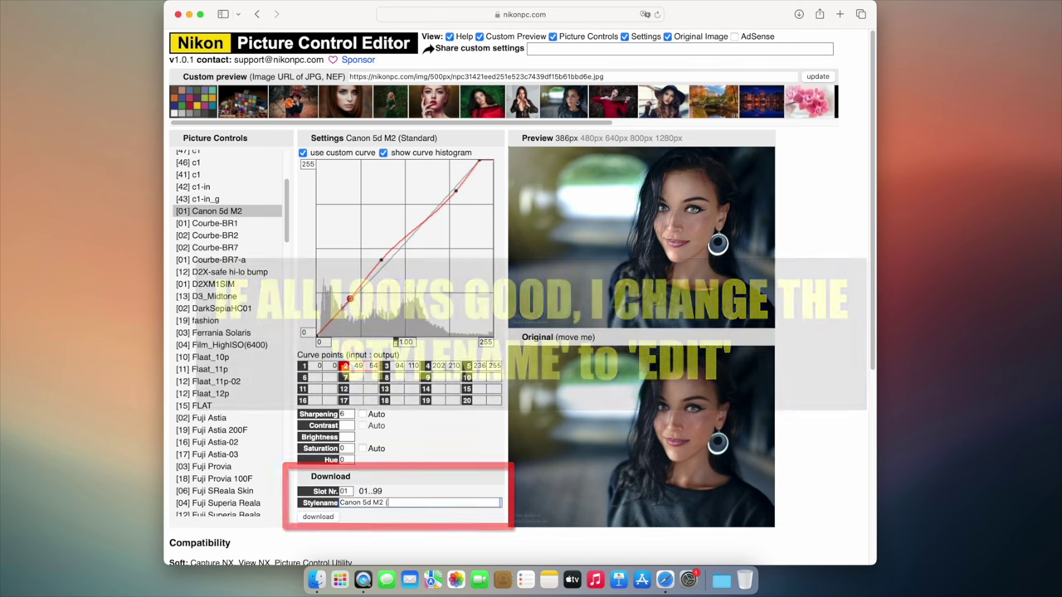
text((ED)
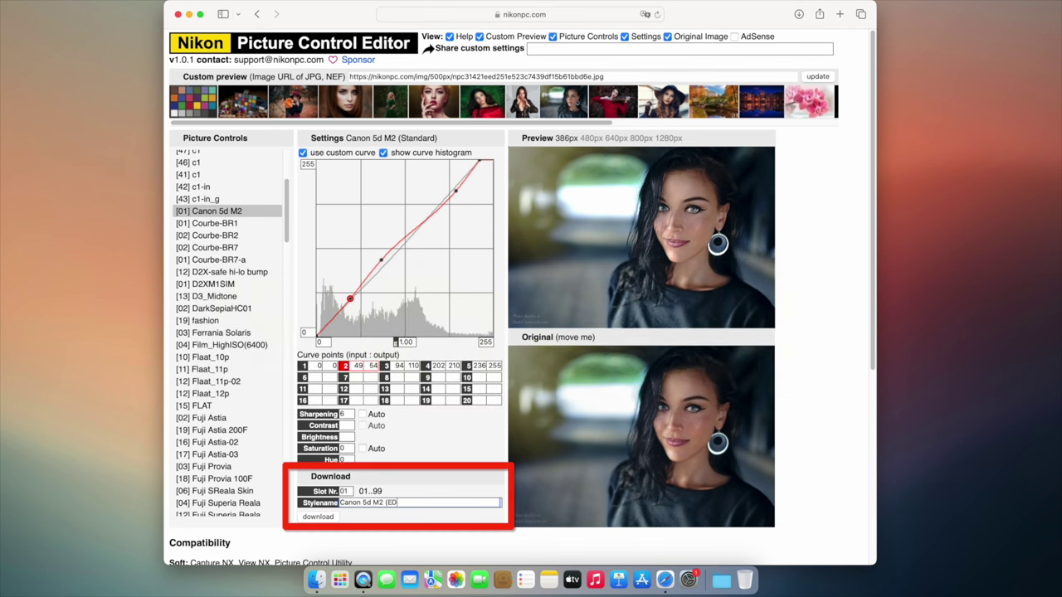
text(IT))
click(352, 491)
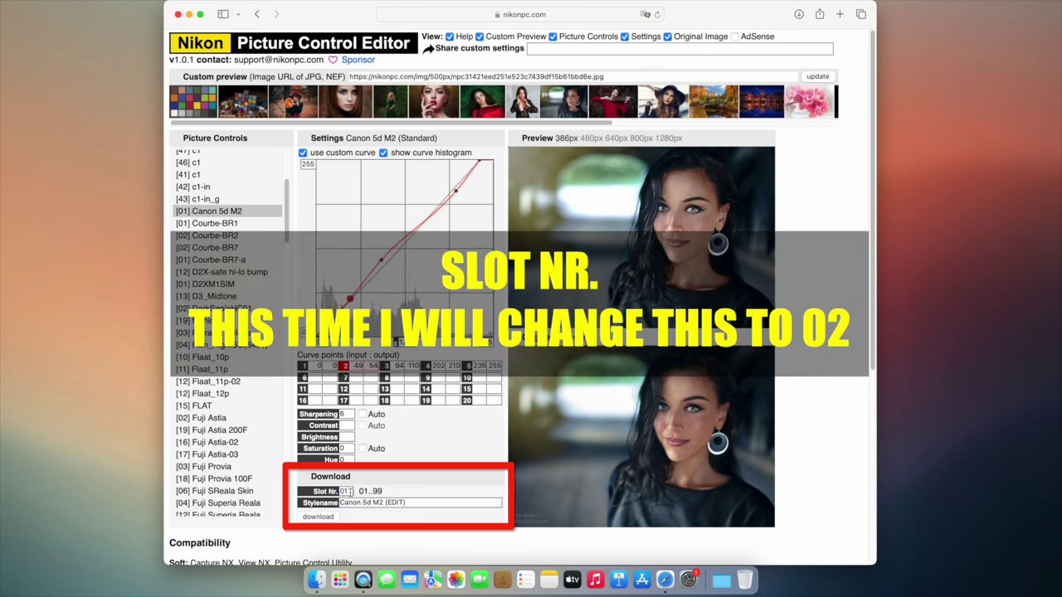
key(BackSpace)
text(2)
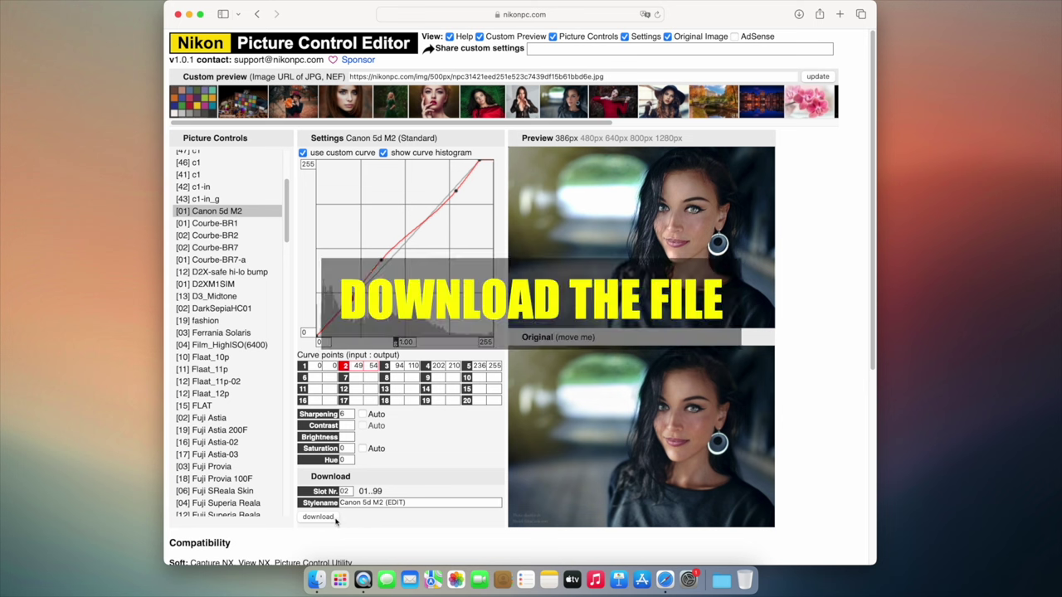
Download the edited Canon 5d M2 picture control and open the Downloads folder in Finder
click(336, 521)
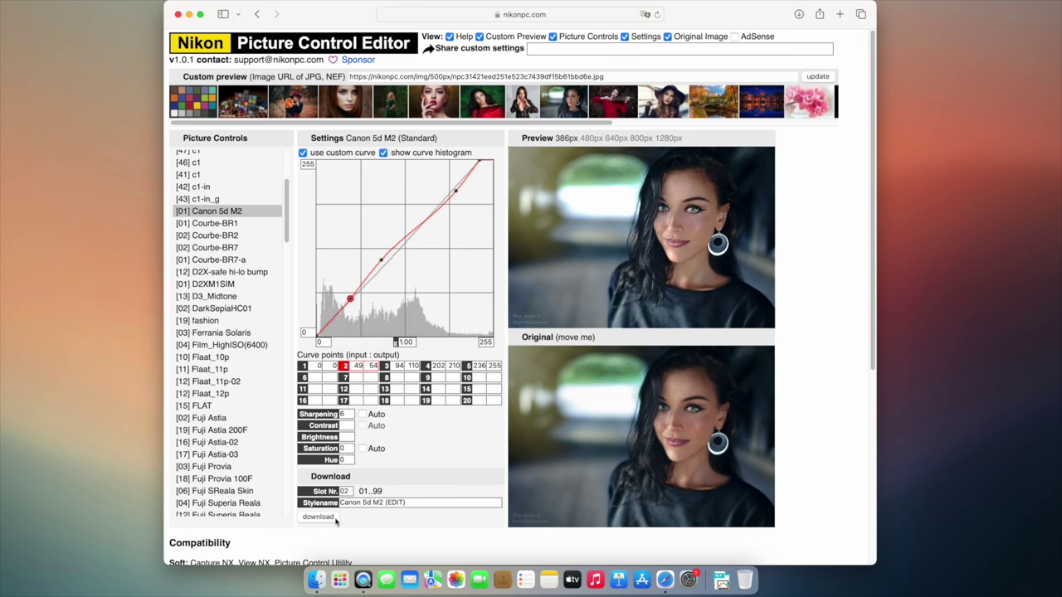
click(722, 578)
click(727, 469)
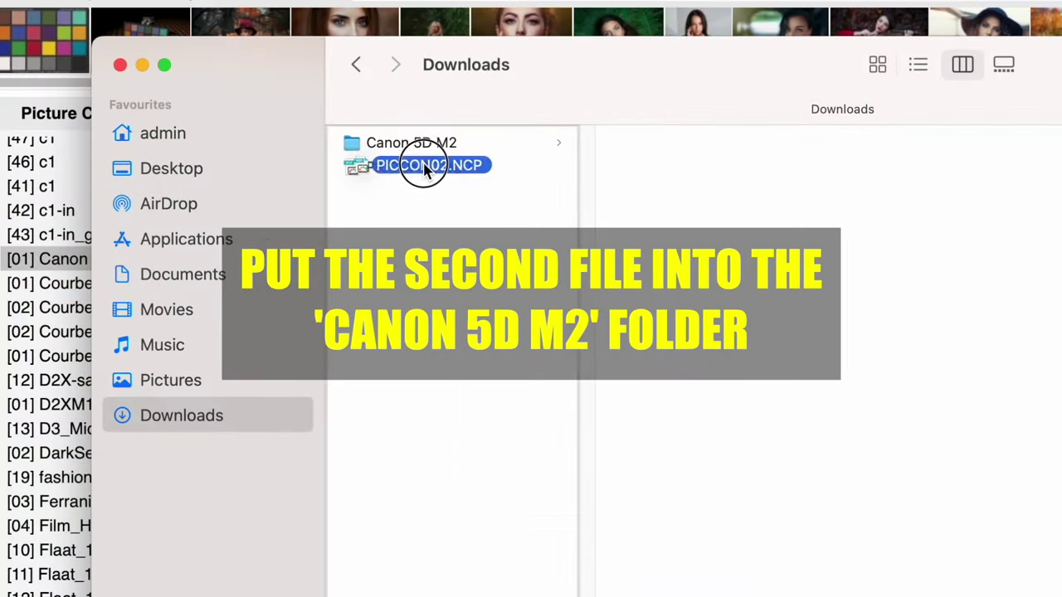
Move PICCON02.NCP into the Canon 5D M2 folder and check the folder's contents
drag(423, 169, 430, 146)
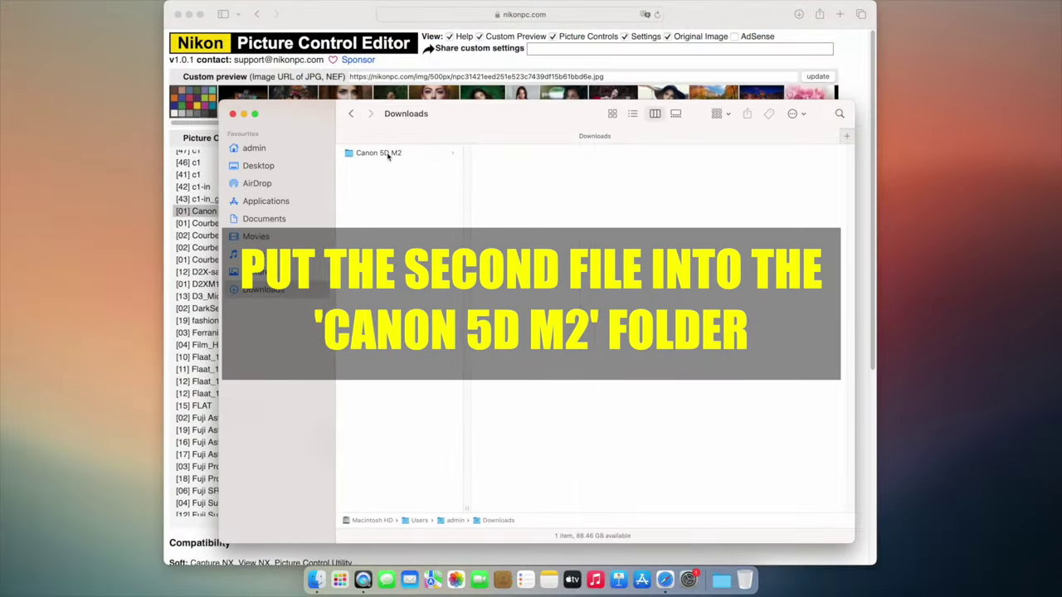
click(428, 148)
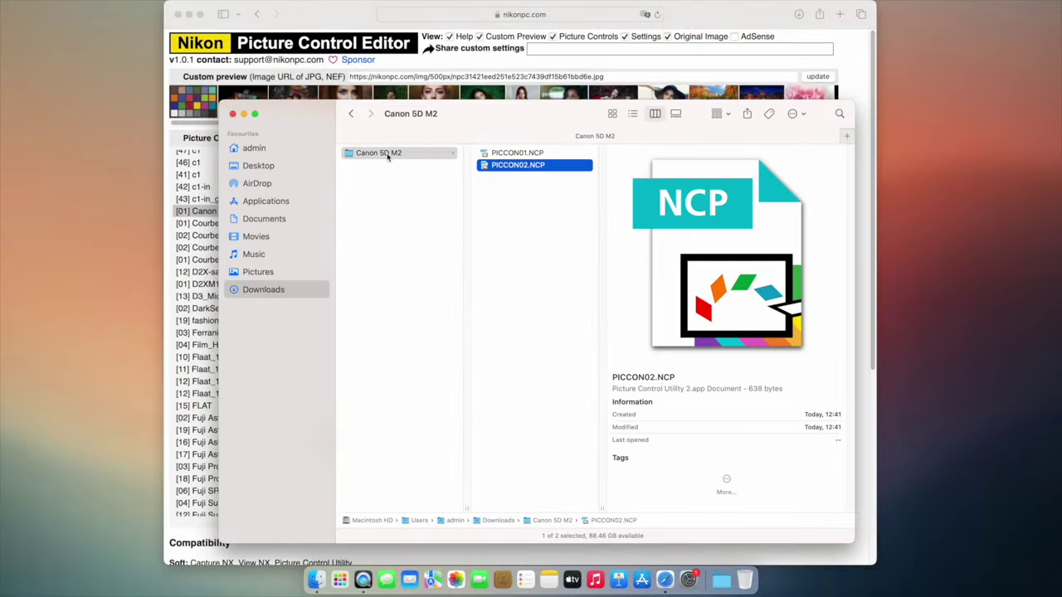
click(527, 197)
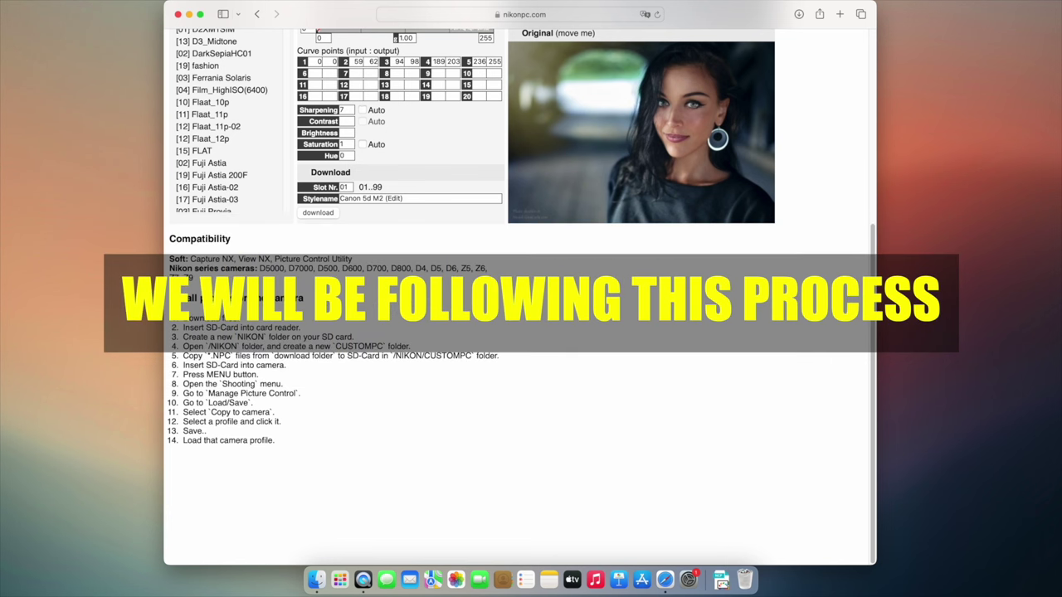
Highlight the web page's "Install profiles on the camera" instructions and place the NIKON D700 card's Finder window beside them
drag(184, 305, 340, 441)
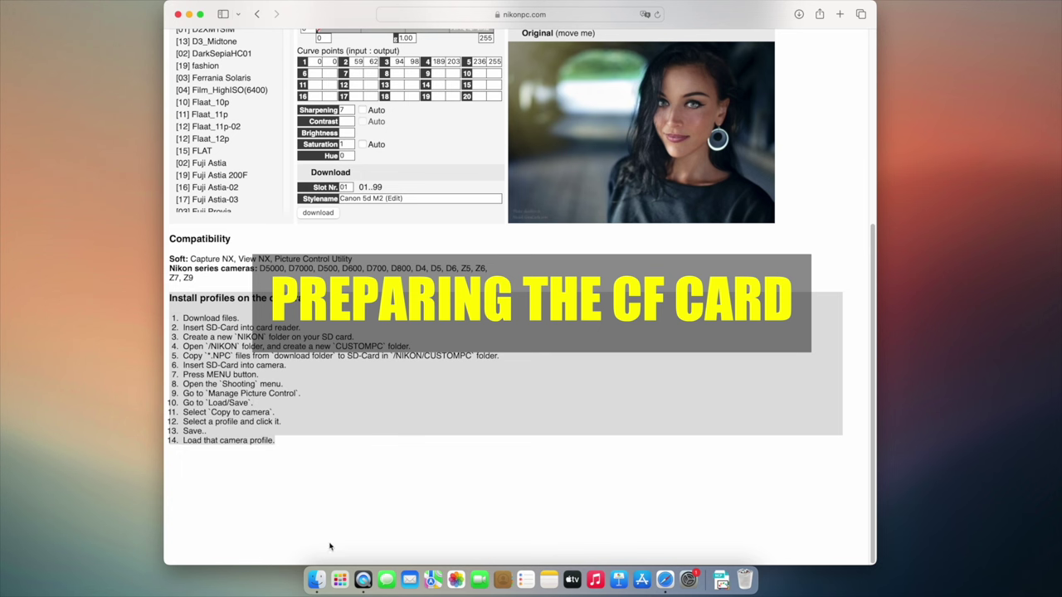
click(315, 581)
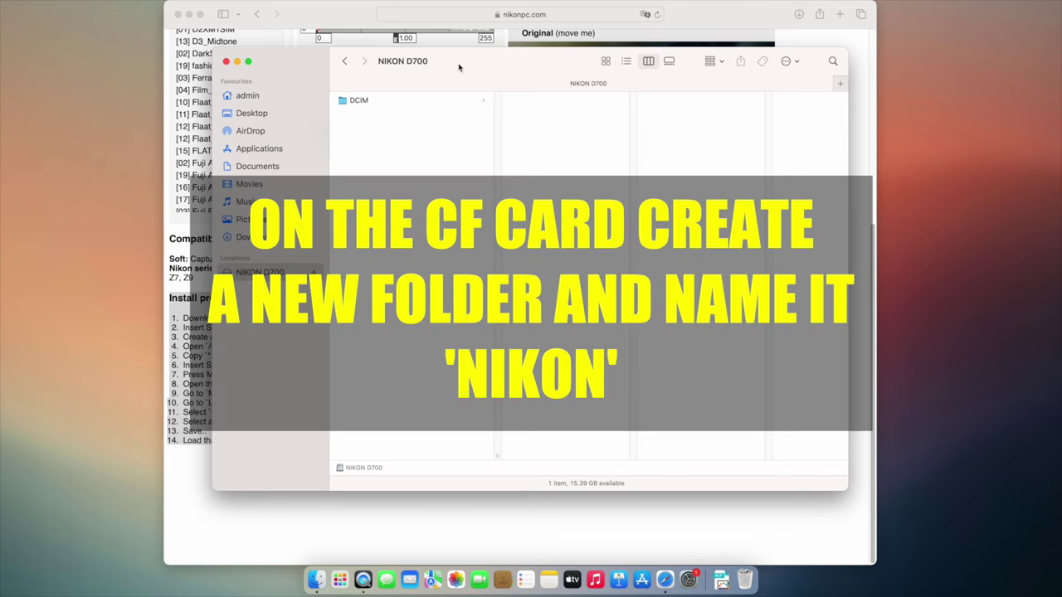
drag(462, 63, 771, 93)
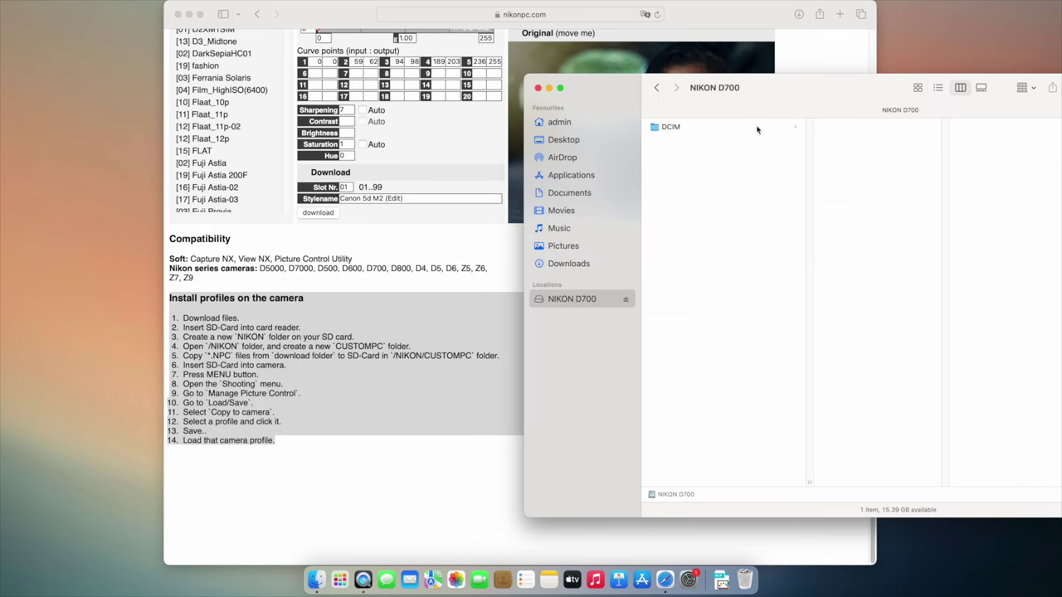
Create a folder named NIKON at the root of the NIKON D700 card
right_click(687, 187)
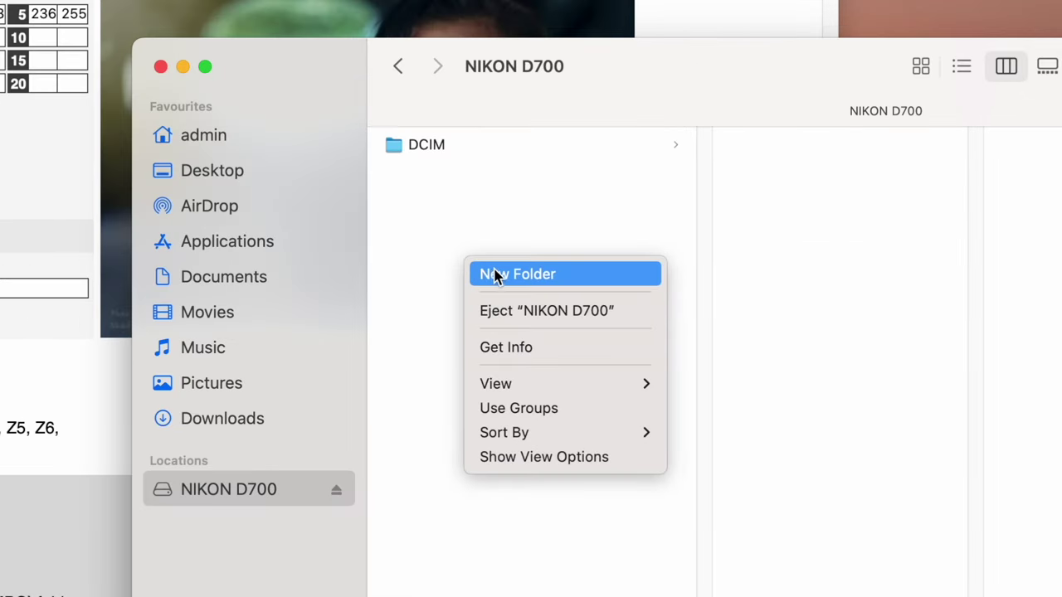
click(511, 279)
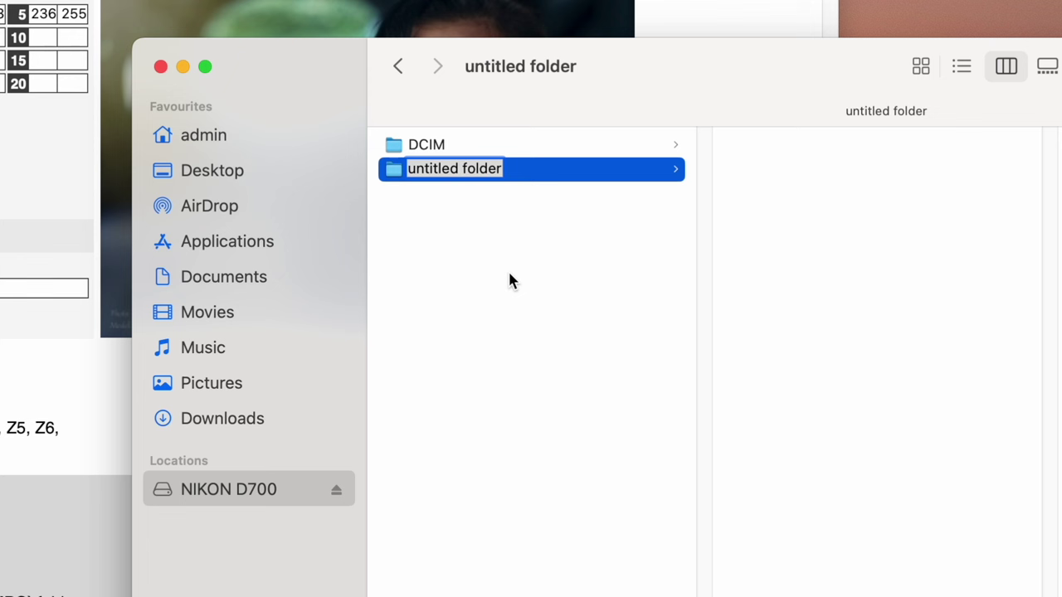
text(NIKON)
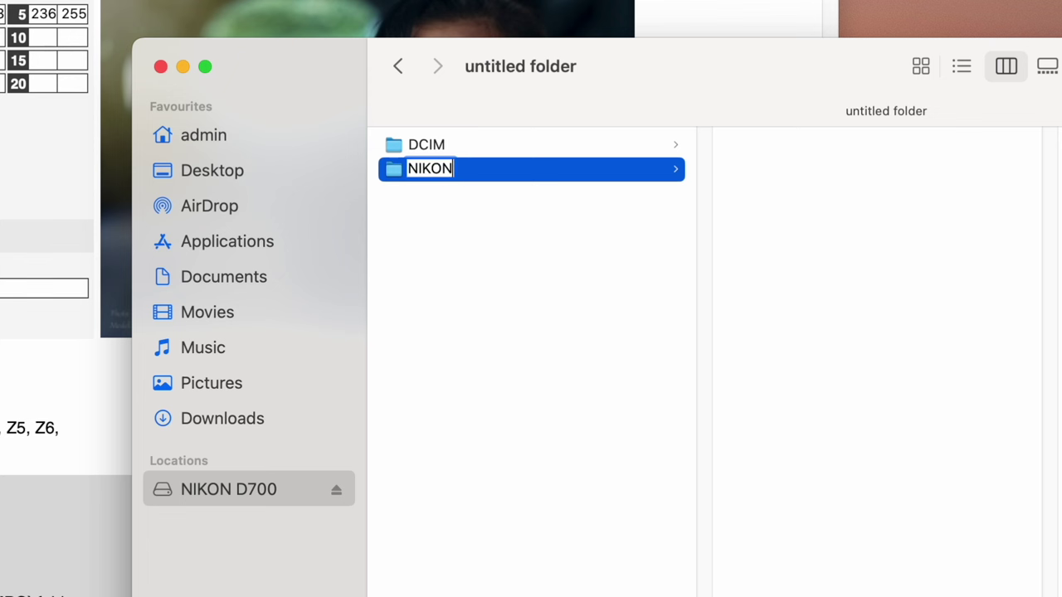
key(Return)
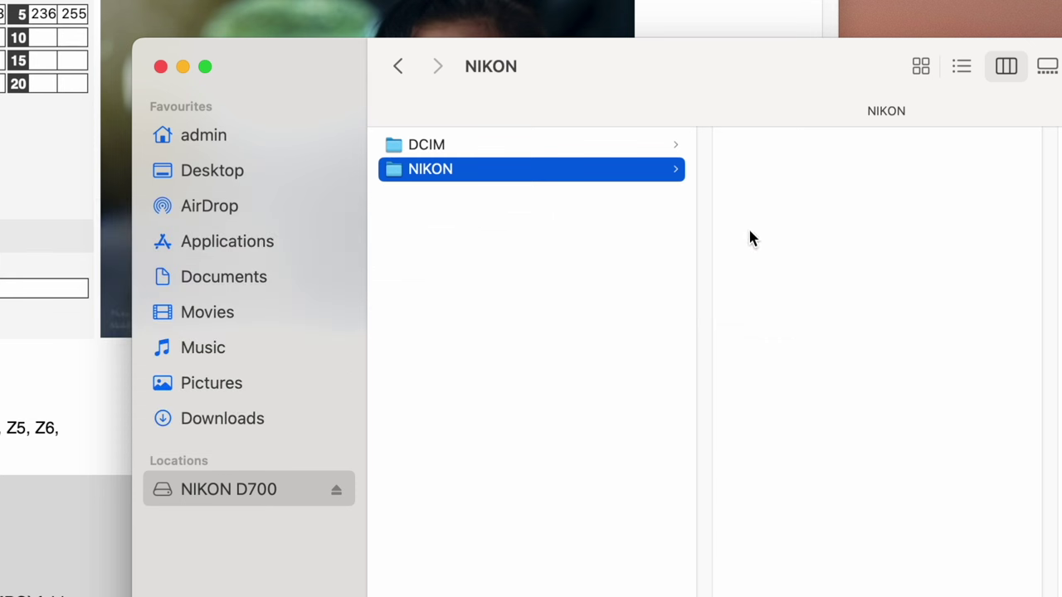
Create a folder named CUSTOMPC inside the card's NIKON folder
right_click(753, 234)
click(780, 244)
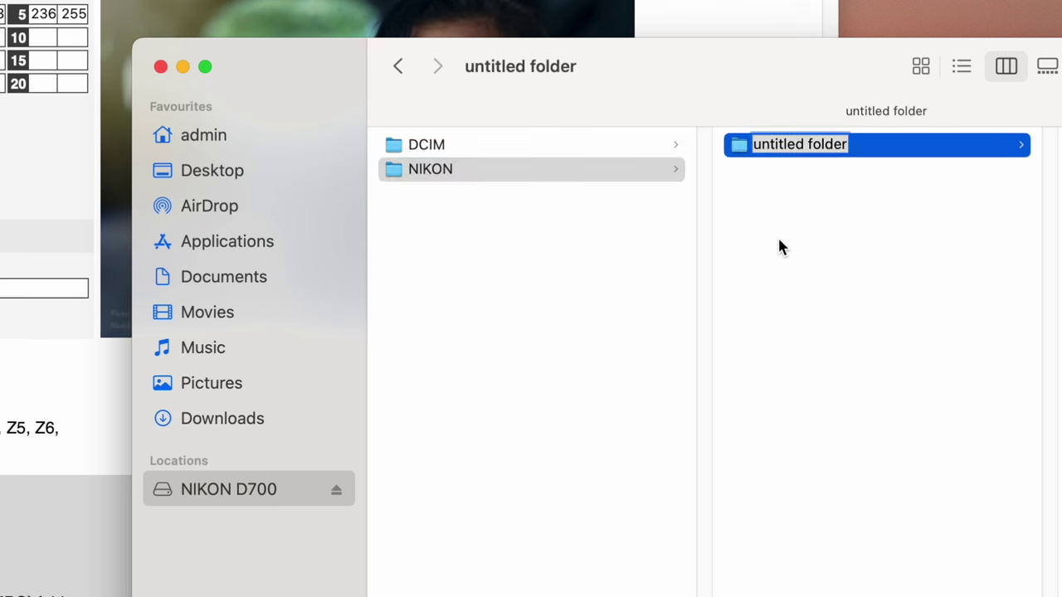
text(CU)
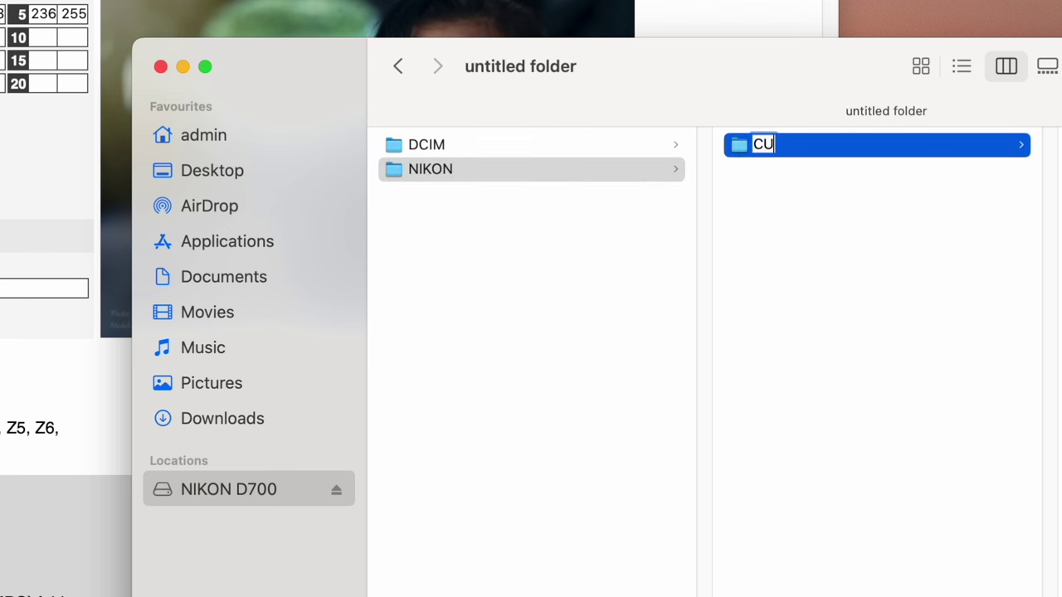
text(STOMPC)
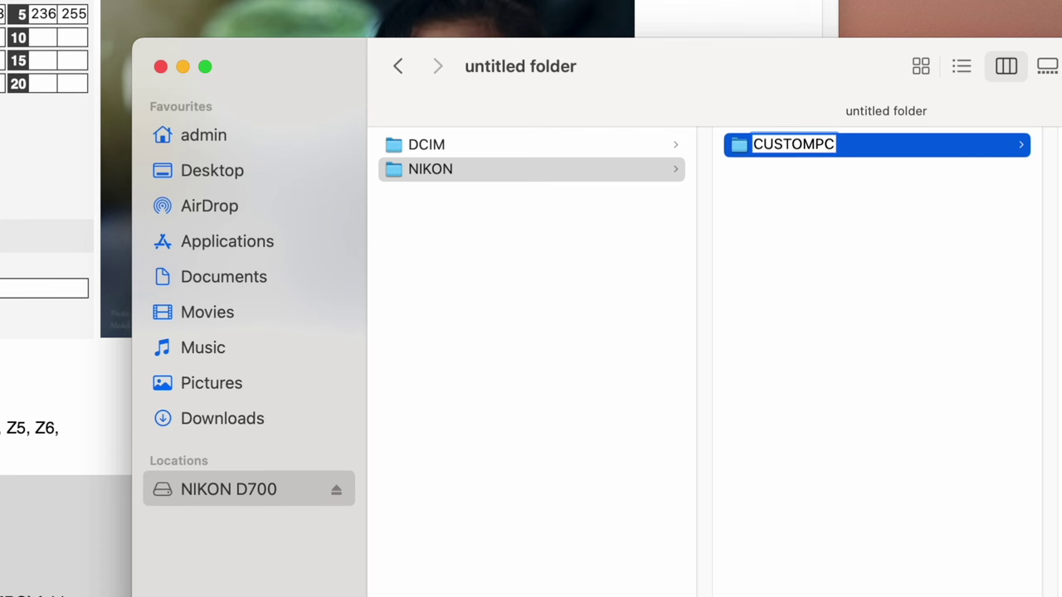
key(Return)
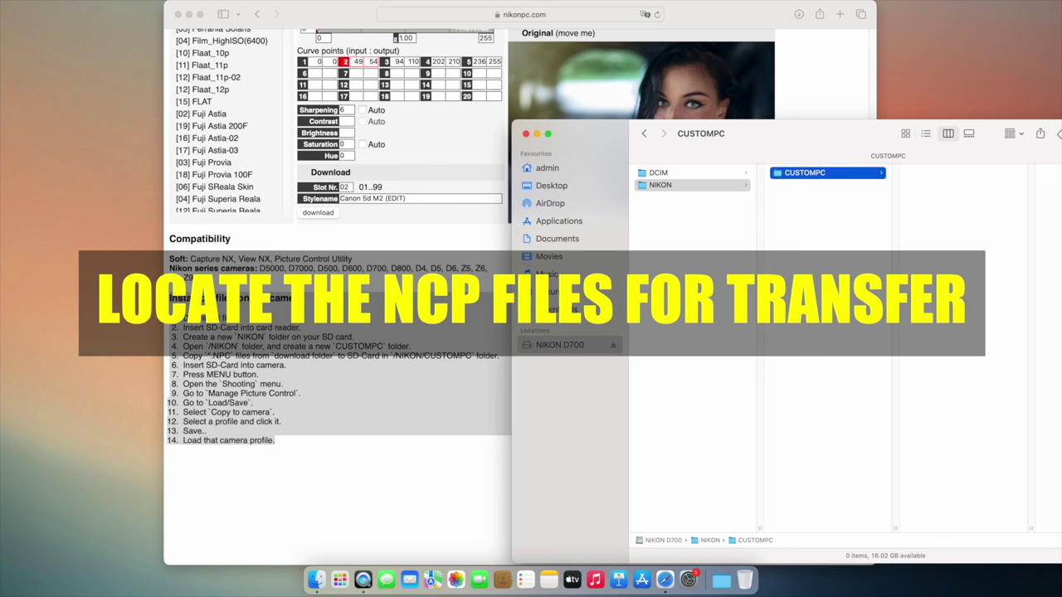
Copy PICCON01.NCP and PICCON02.NCP from the Canon 5D M2 folder in Downloads
click(553, 310)
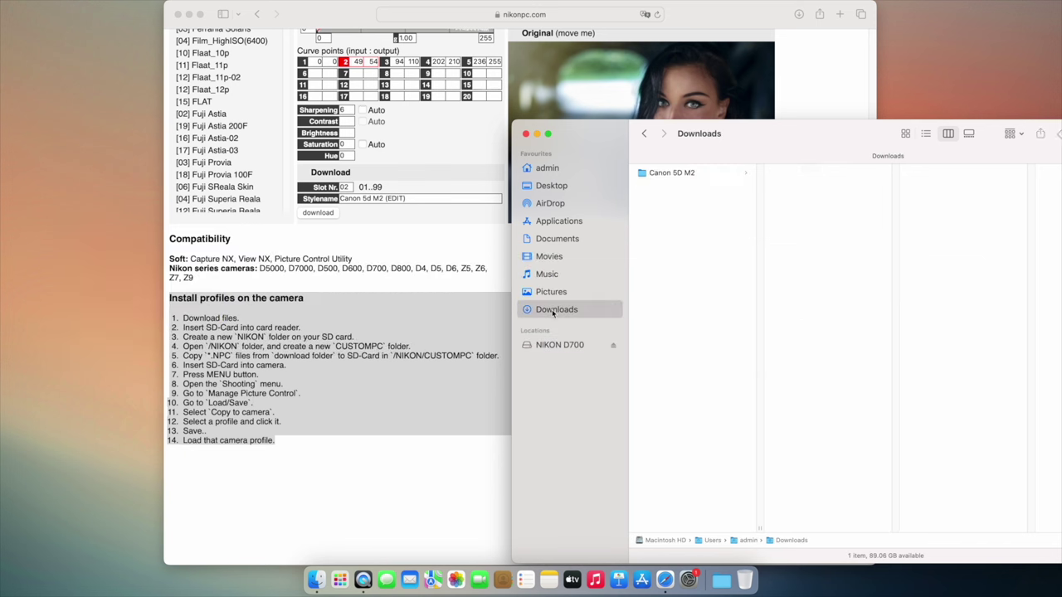
click(670, 175)
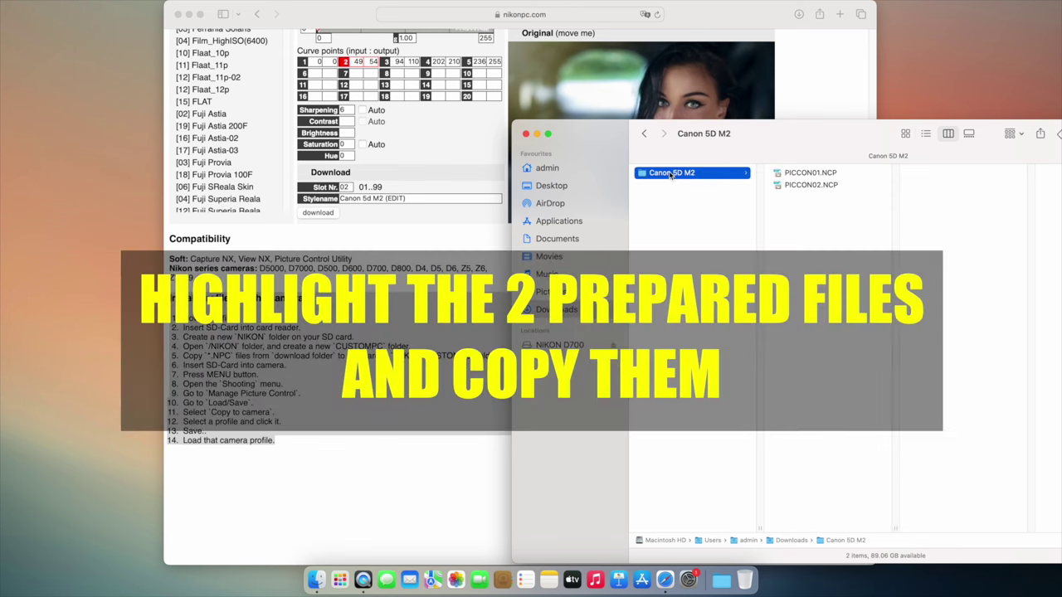
click(816, 205)
drag(815, 206, 810, 177)
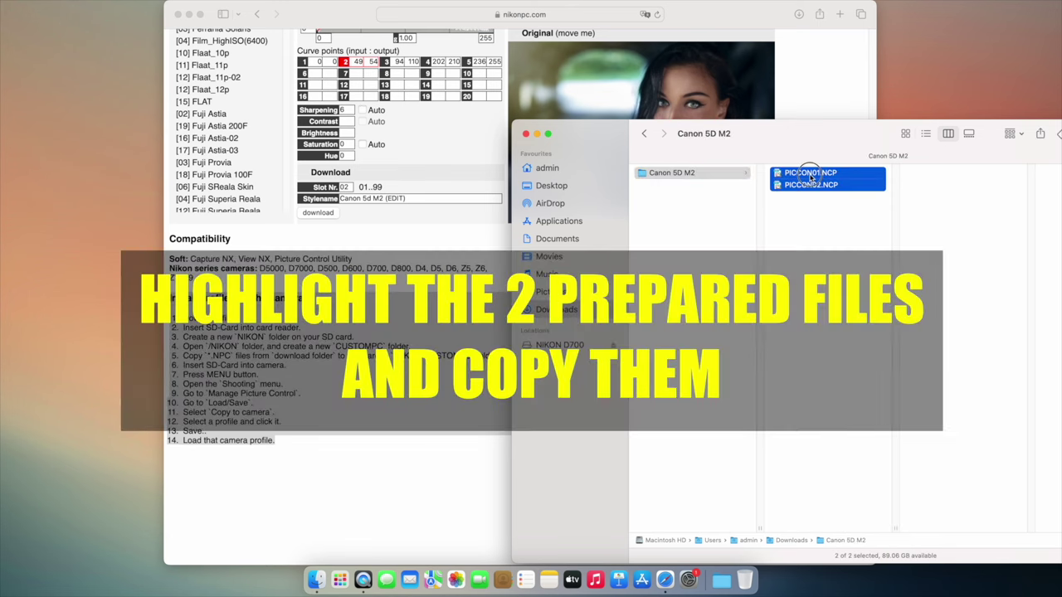
right_click(810, 177)
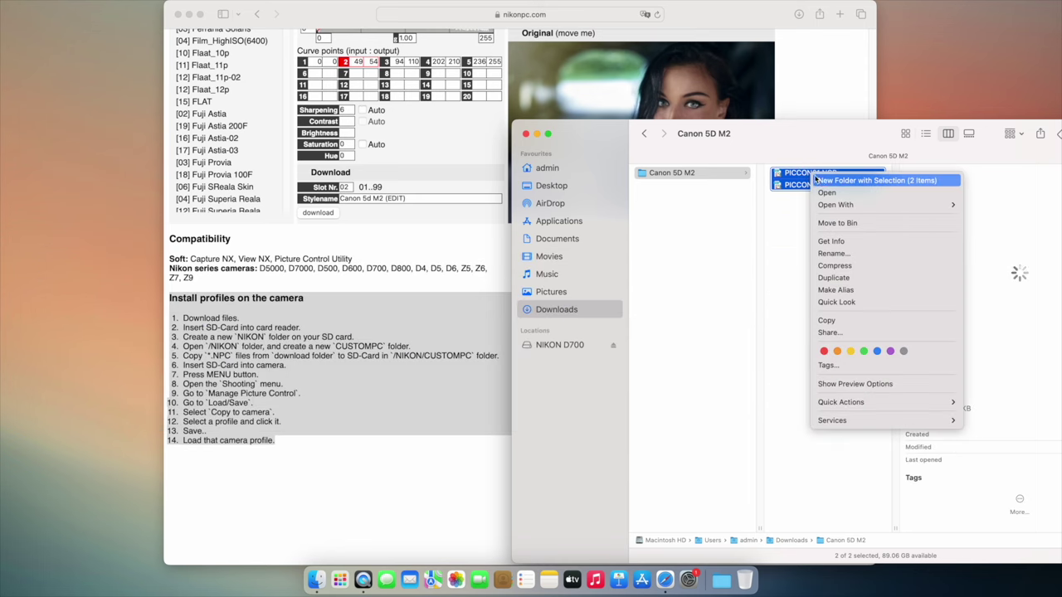